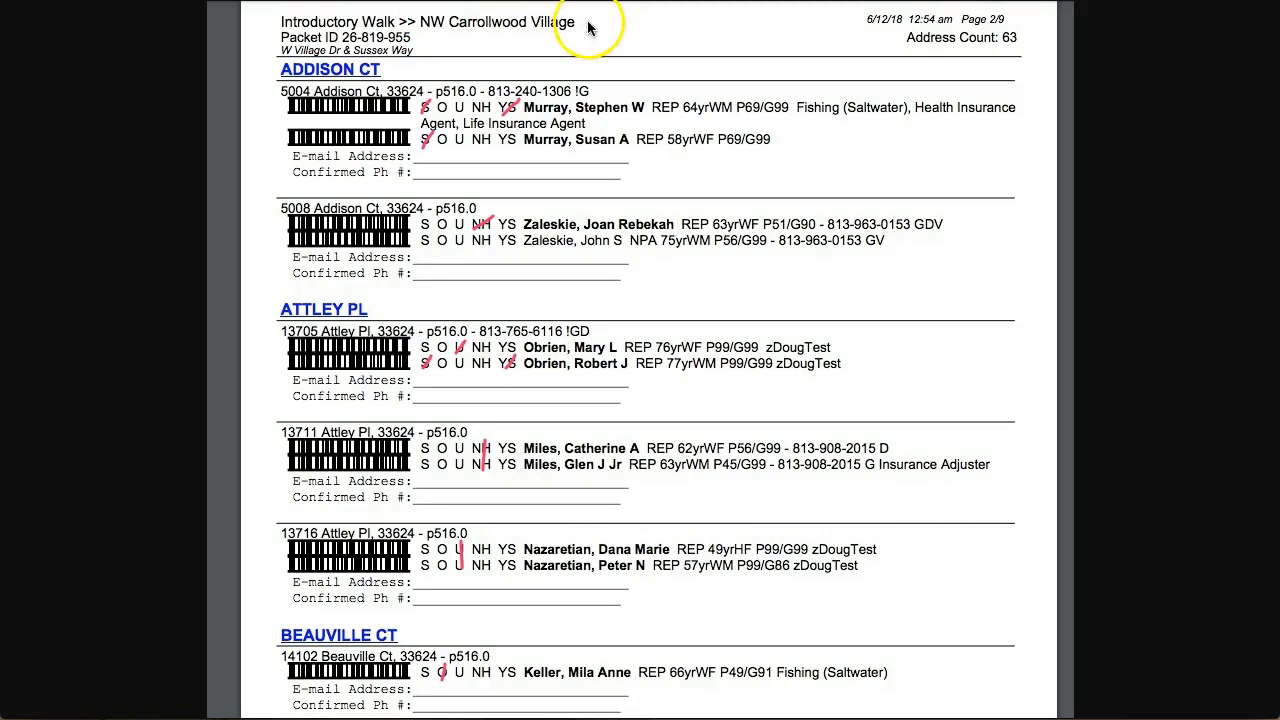
Step: Close the marked-up NW Carrollwood Village walk packet PDF to reveal the webElect Main Menu
click(419, 40)
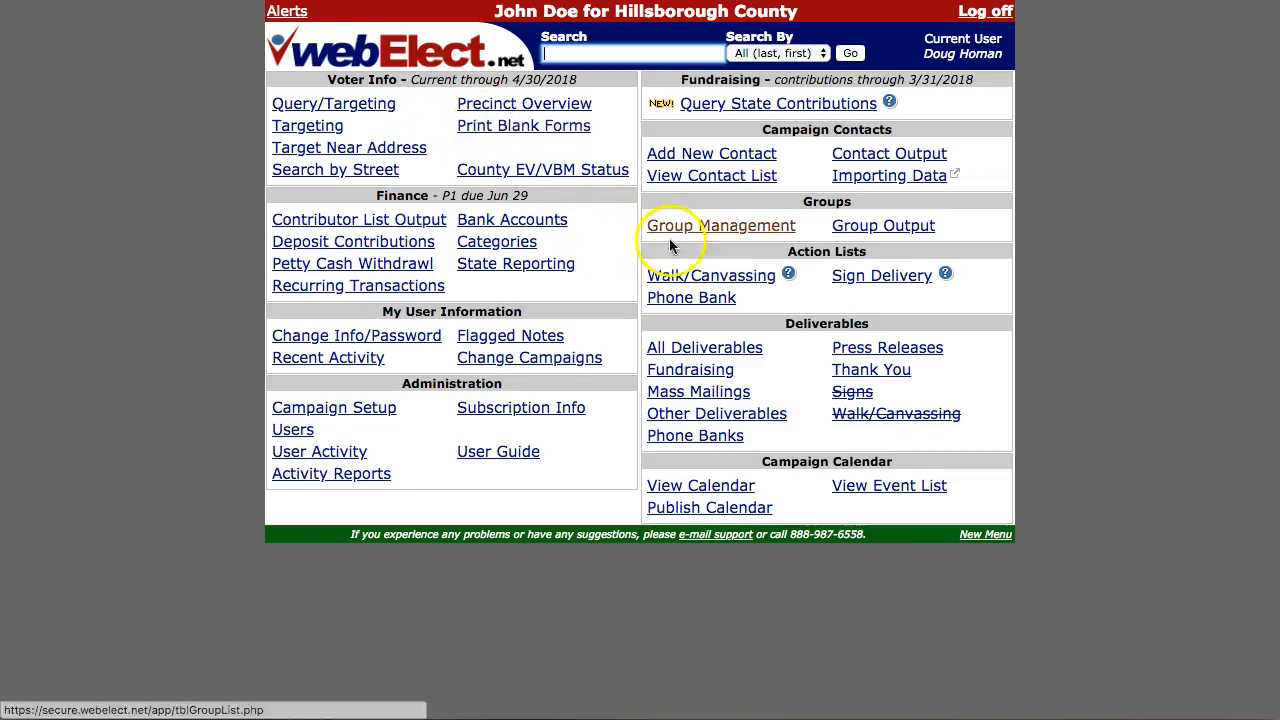
click(731, 283)
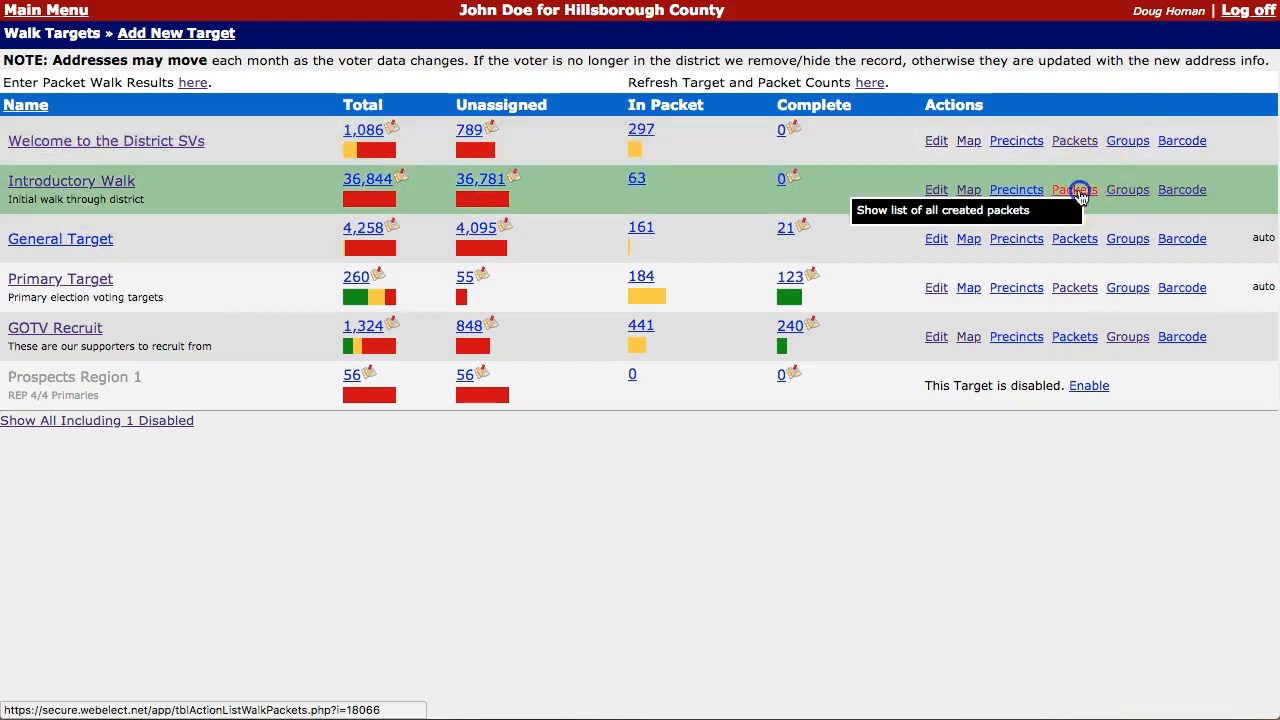
click(1077, 192)
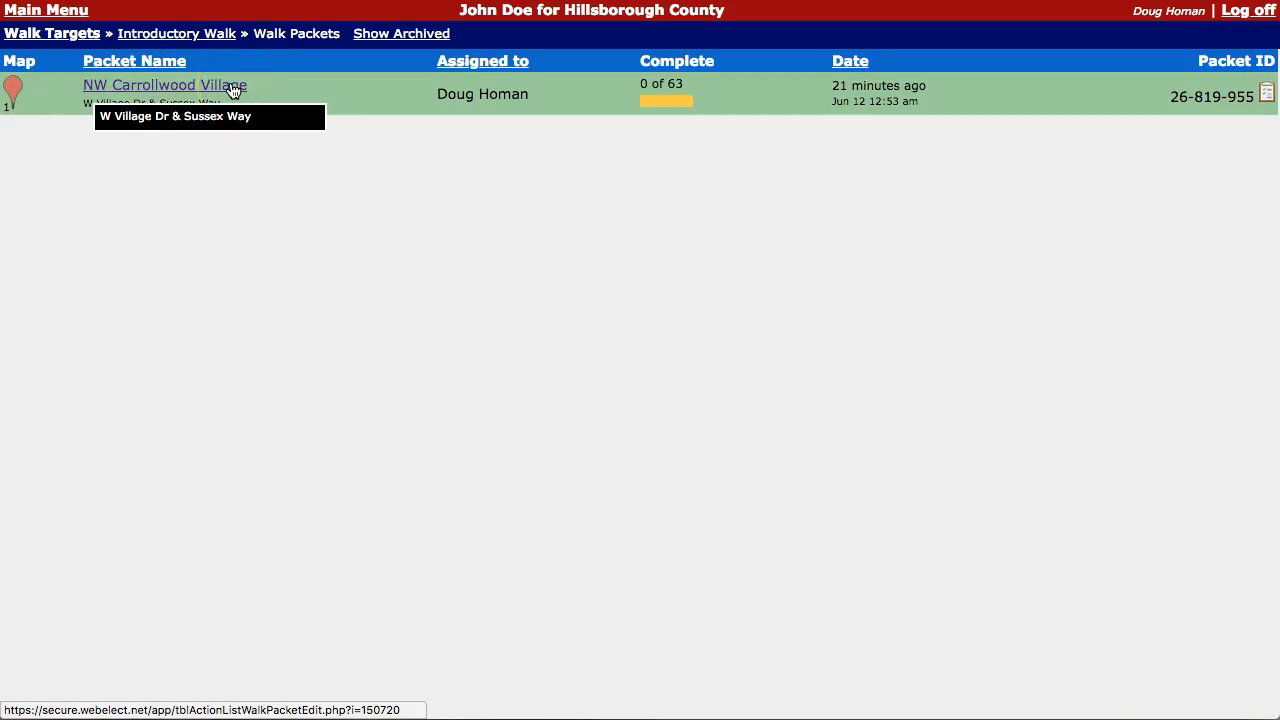
click(52, 12)
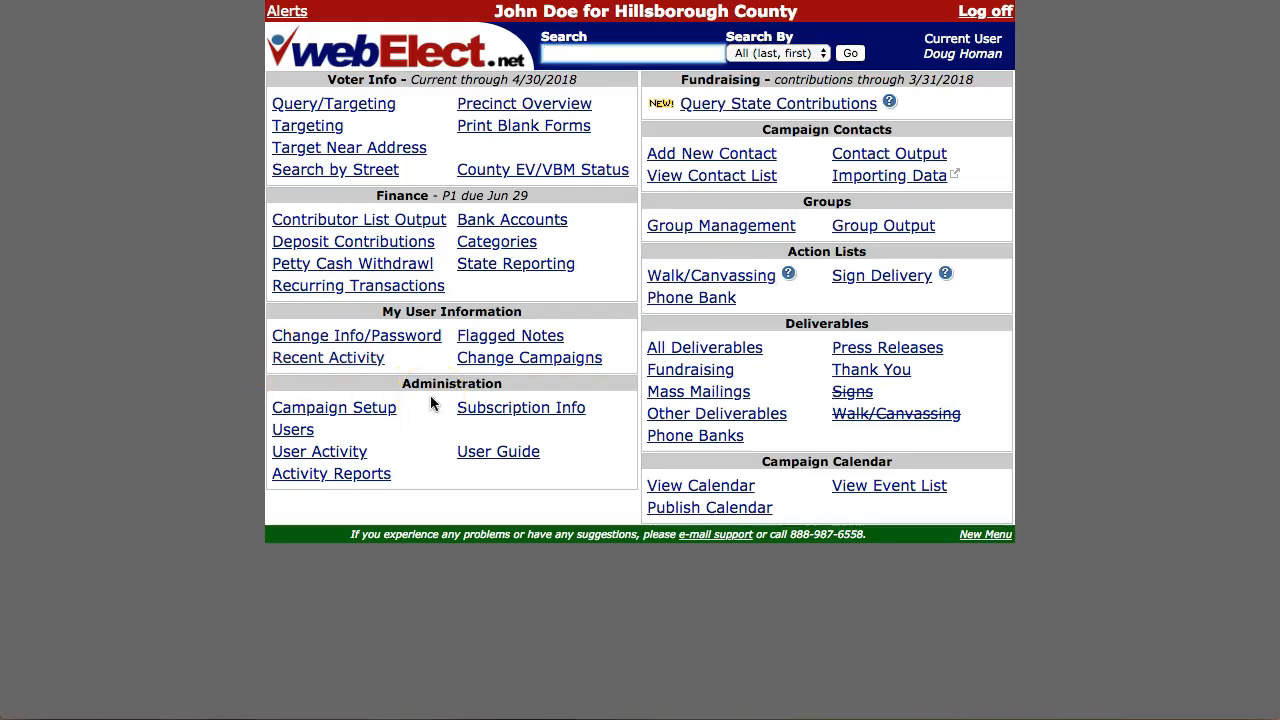
click(720, 230)
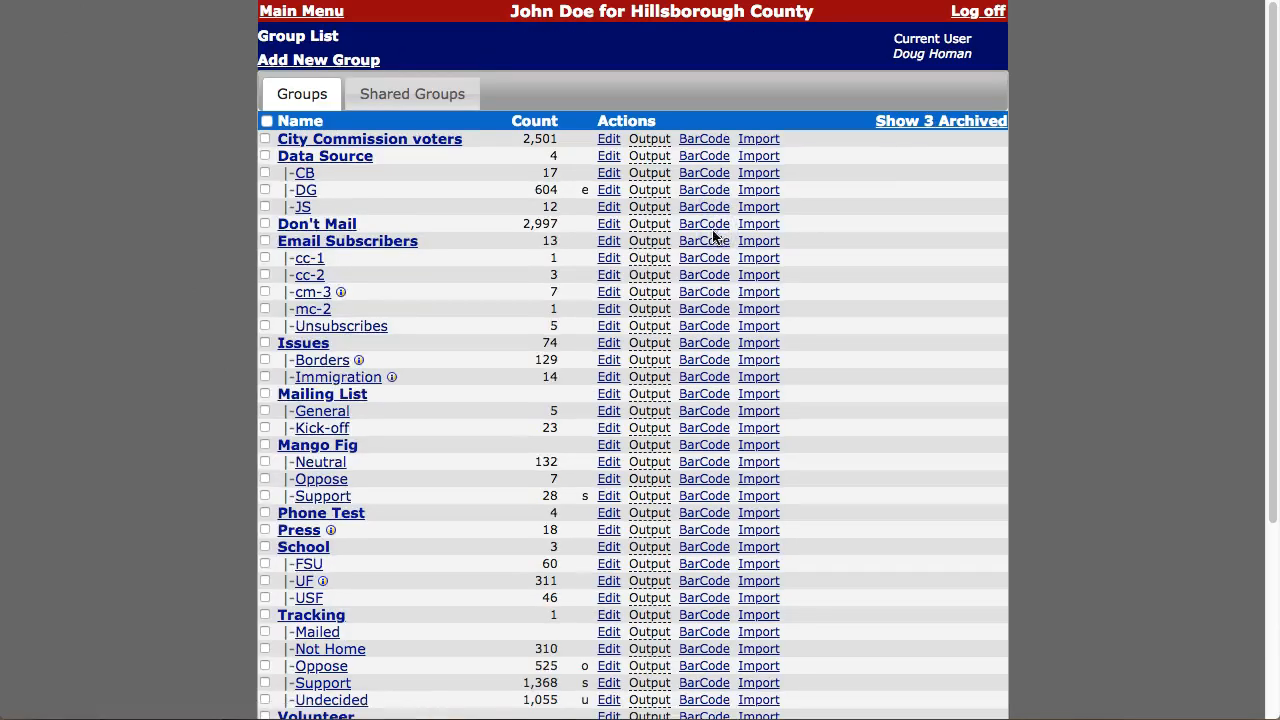
scroll(471, 482, down, 3)
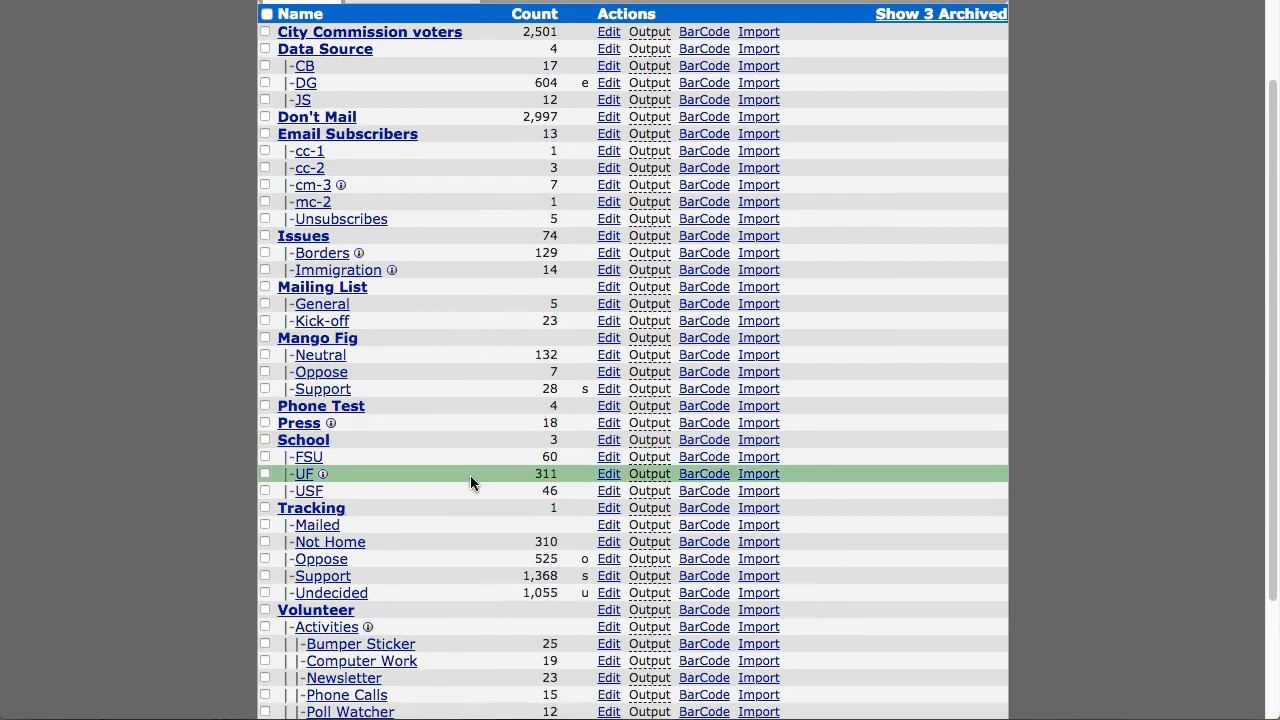
click(702, 580)
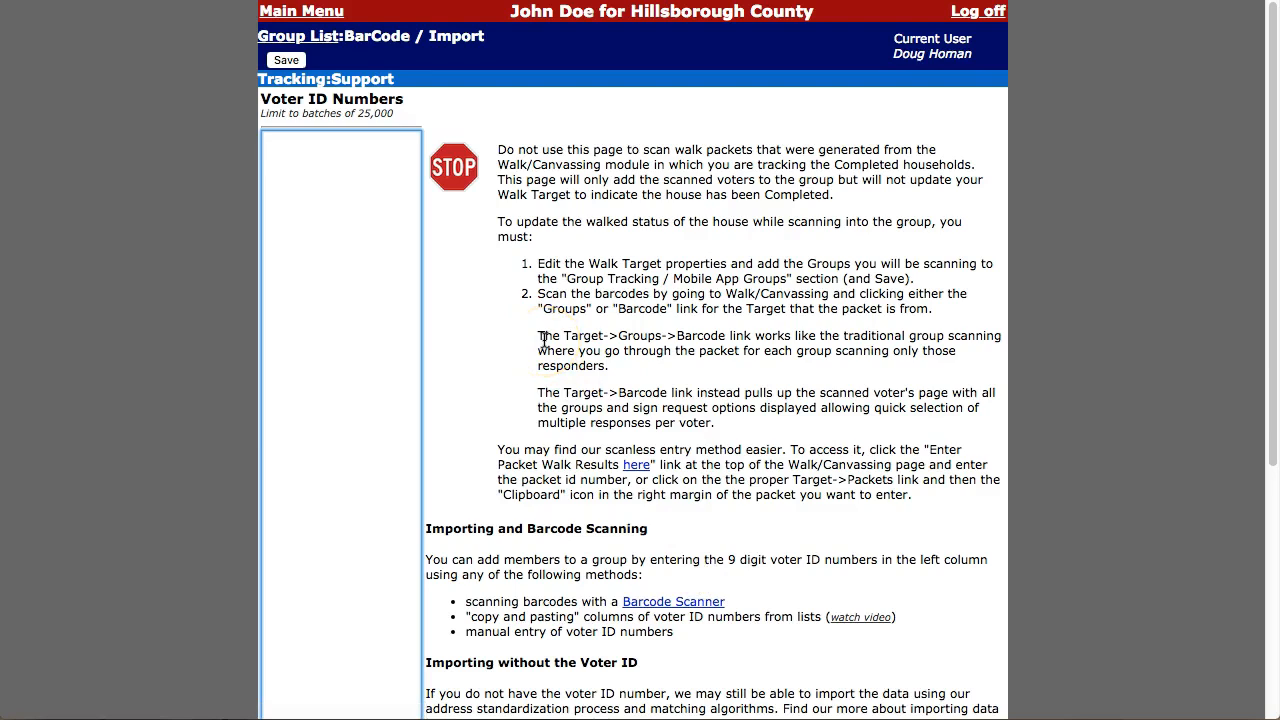
click(290, 14)
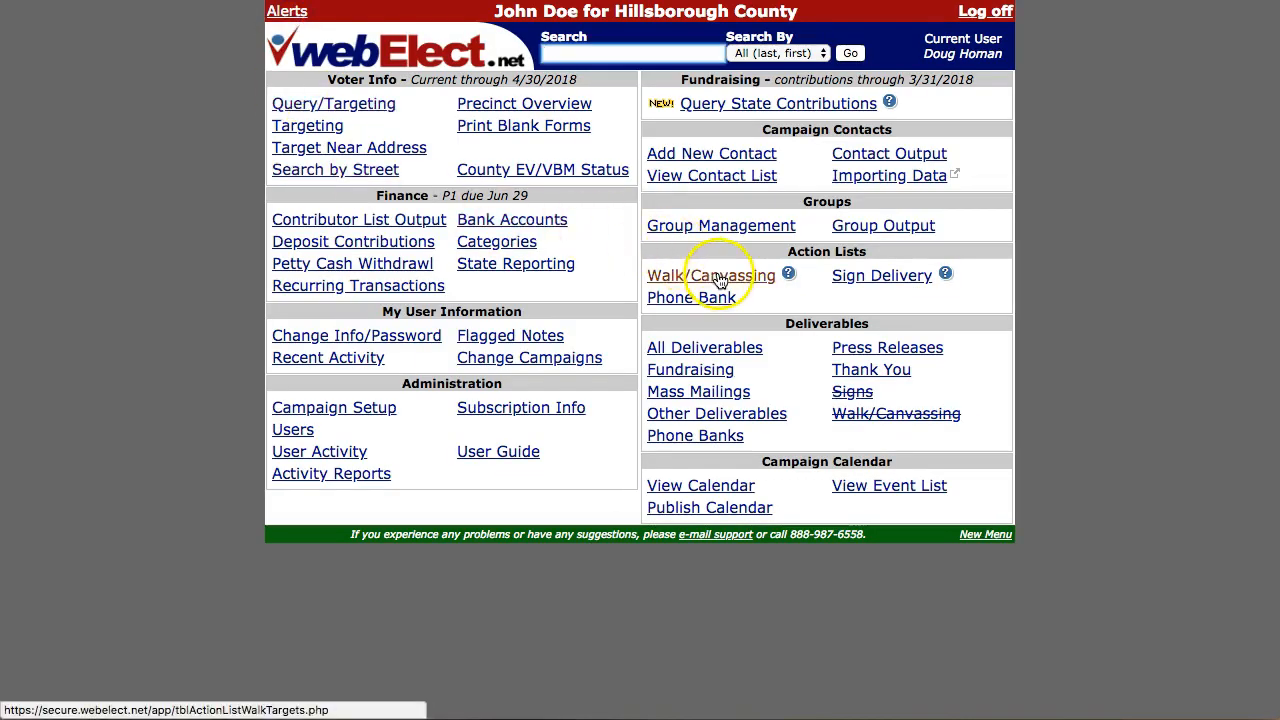
Step: Check Introductory Walk's groups, then return to Walk Targets showing 63 voters in packets
click(720, 280)
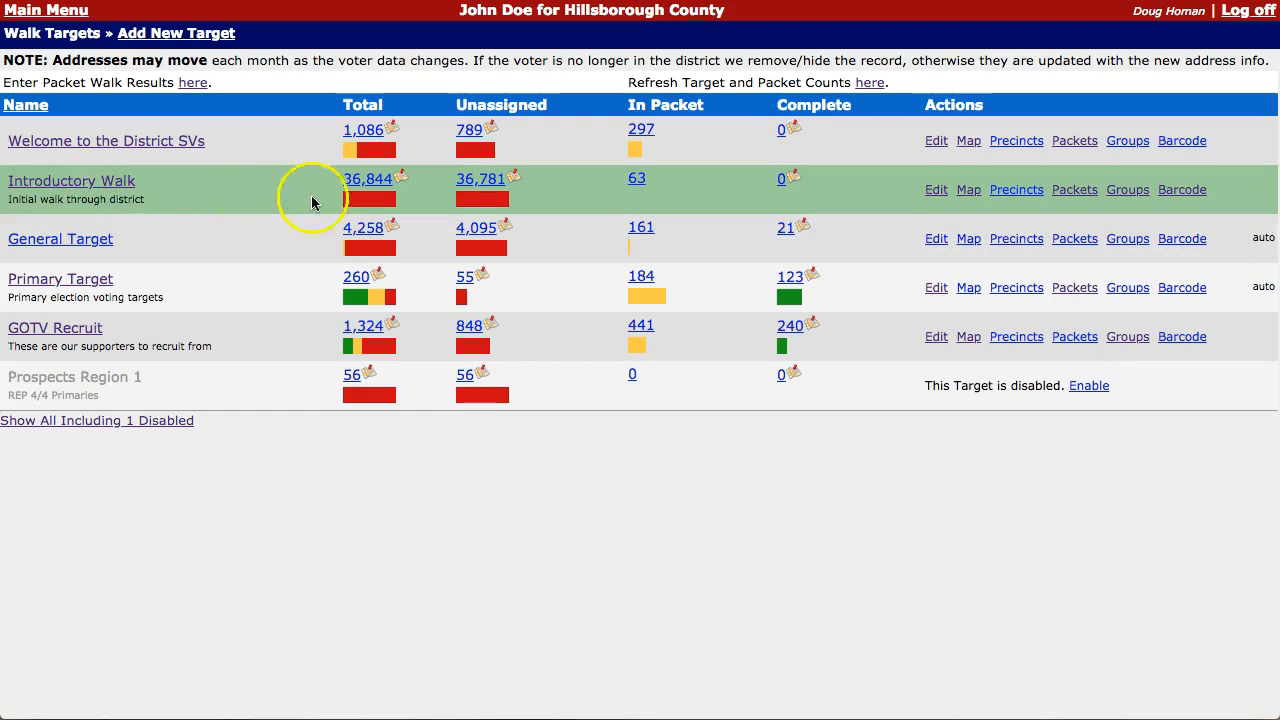
click(1130, 192)
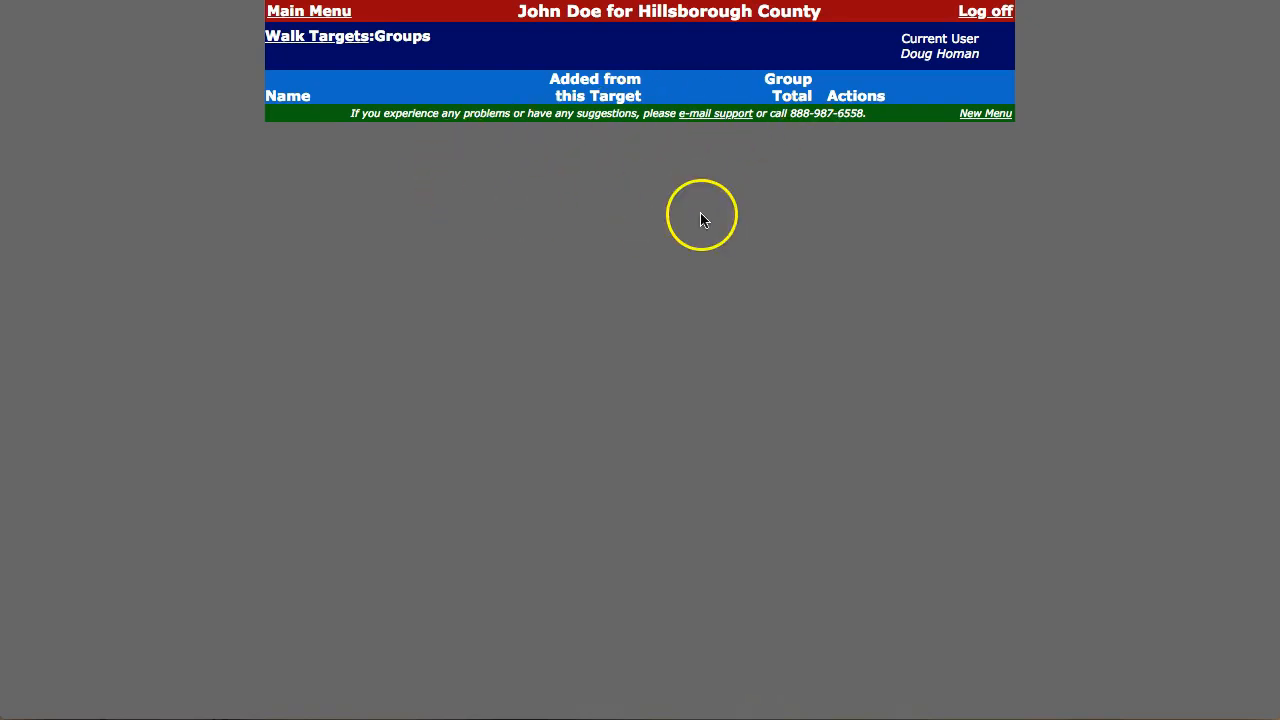
click(310, 42)
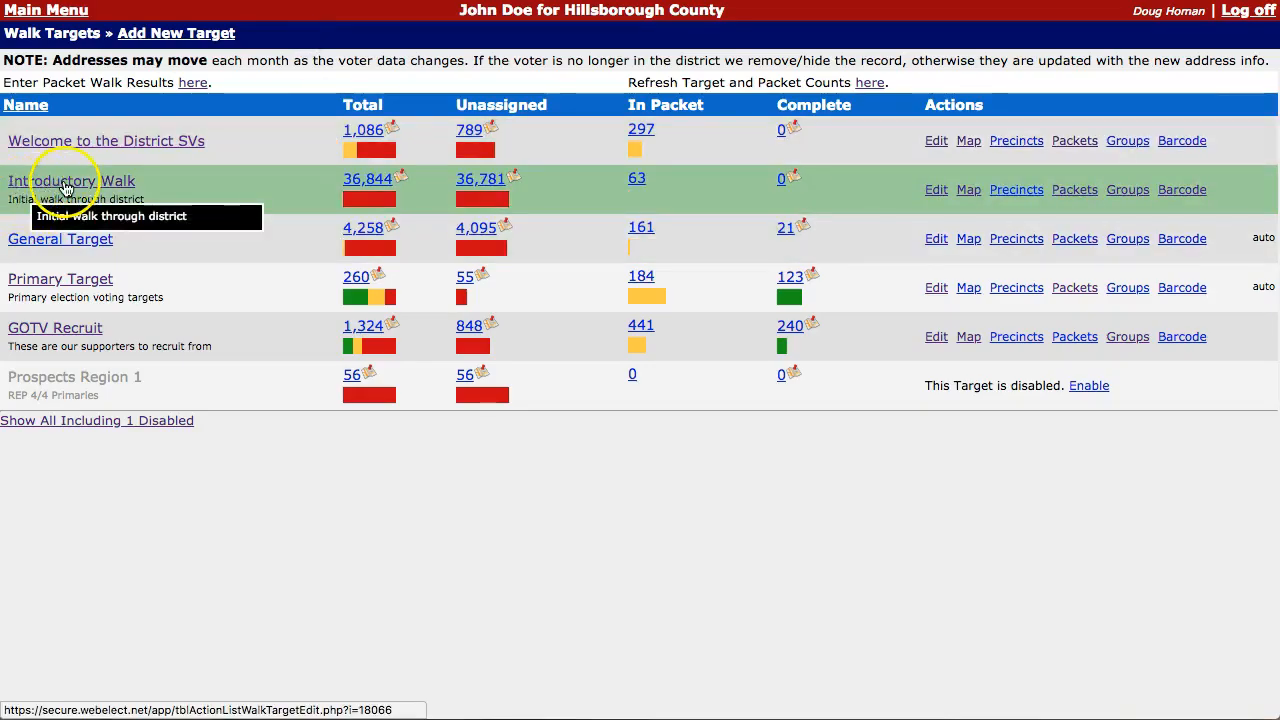
Step: Review Introductory Walk's Group Tracking section and S O U NH YS letter options, leaving them unchanged
click(934, 190)
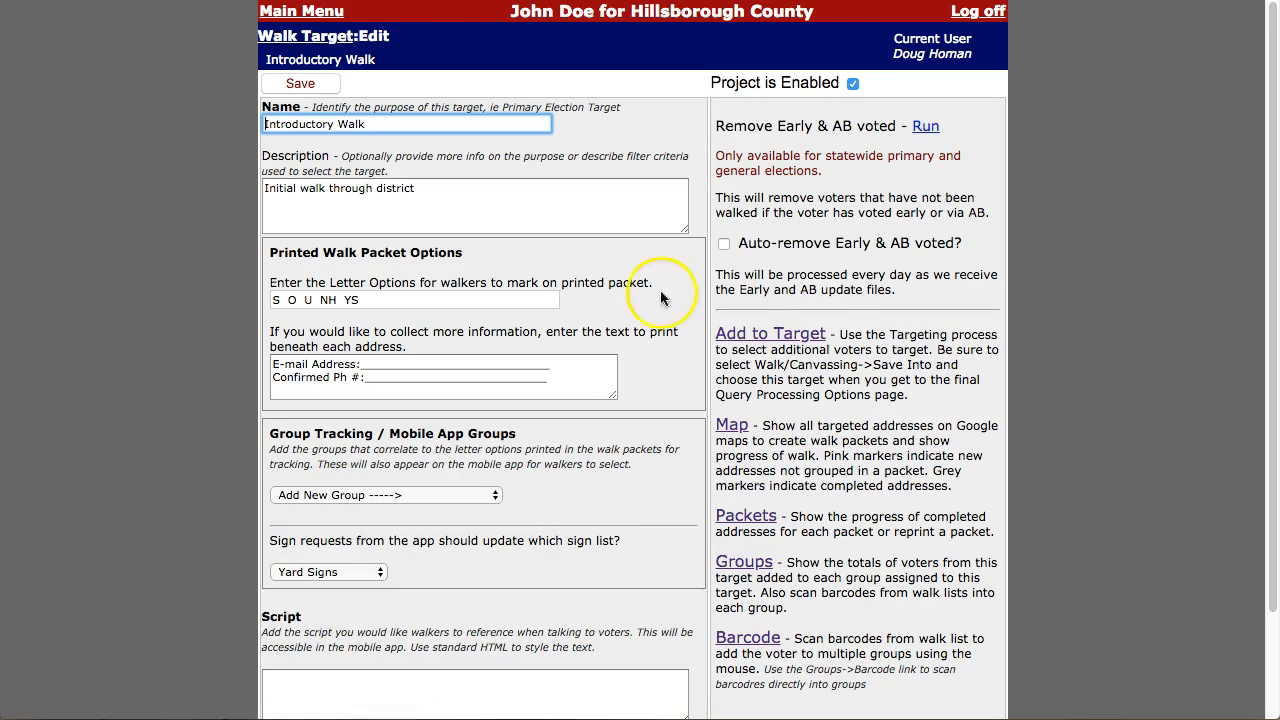
drag(272, 437, 516, 432)
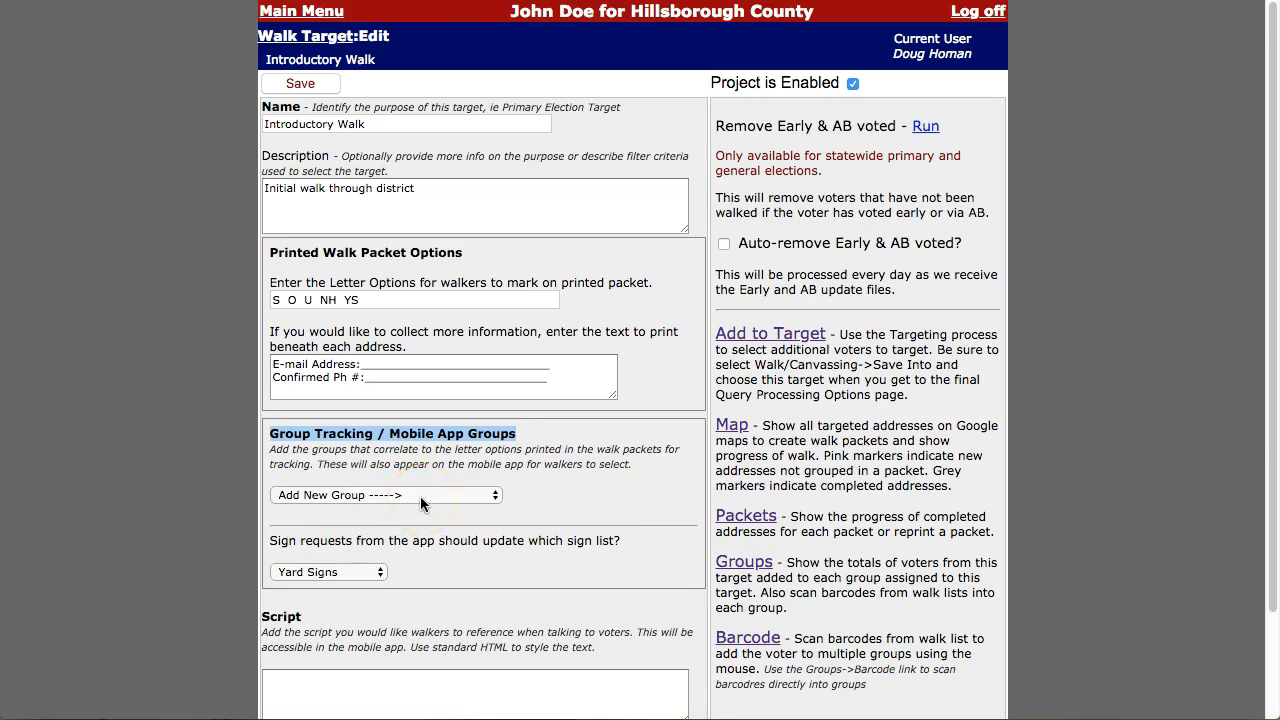
click(278, 301)
drag(278, 301, 342, 303)
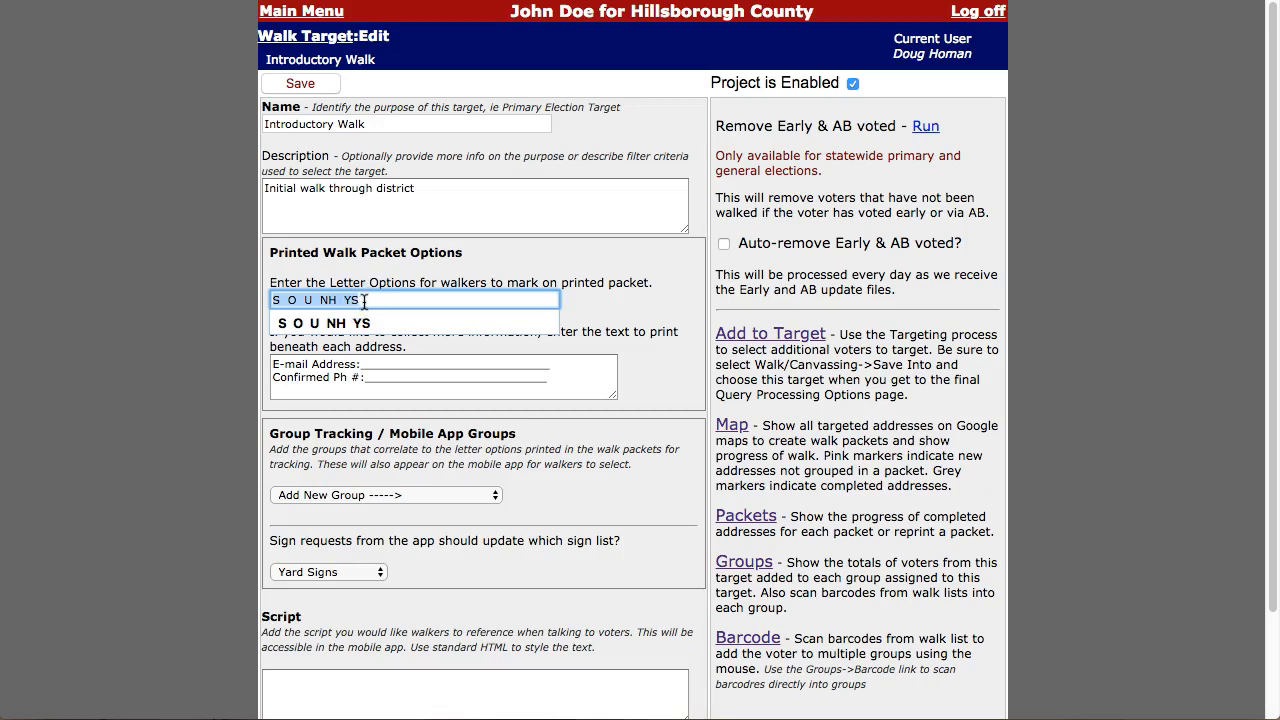
click(300, 301)
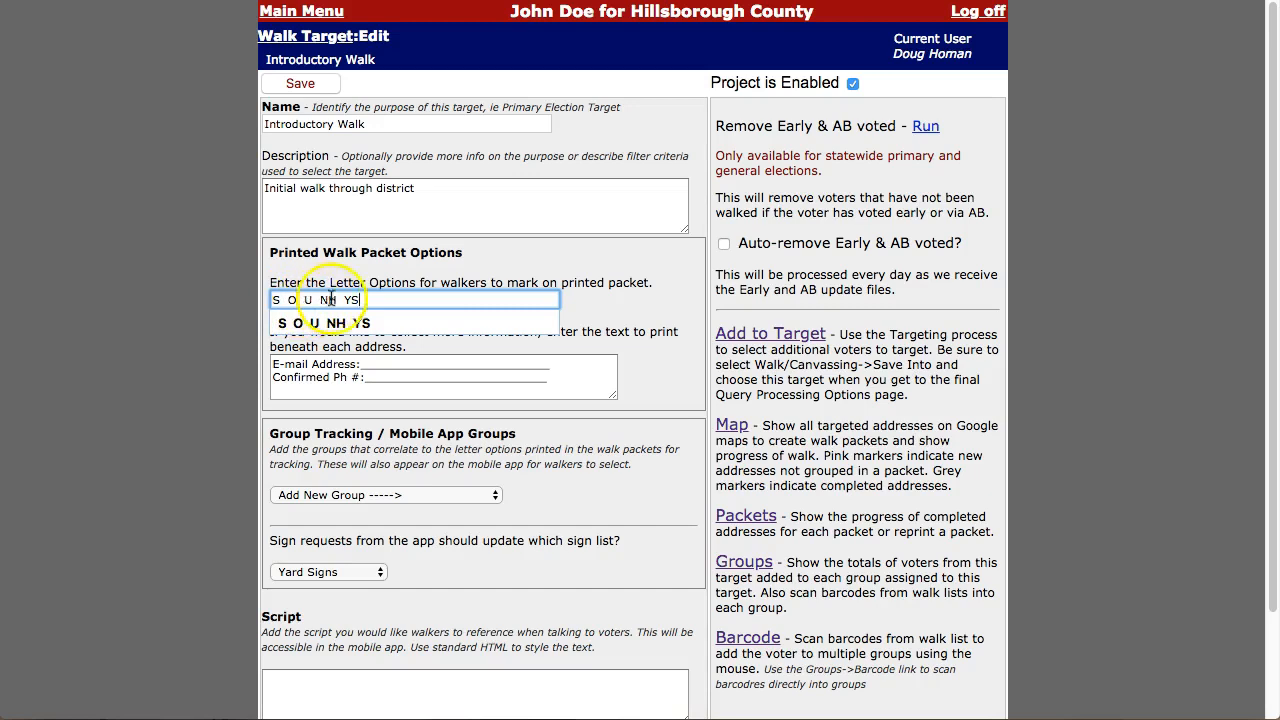
click(367, 300)
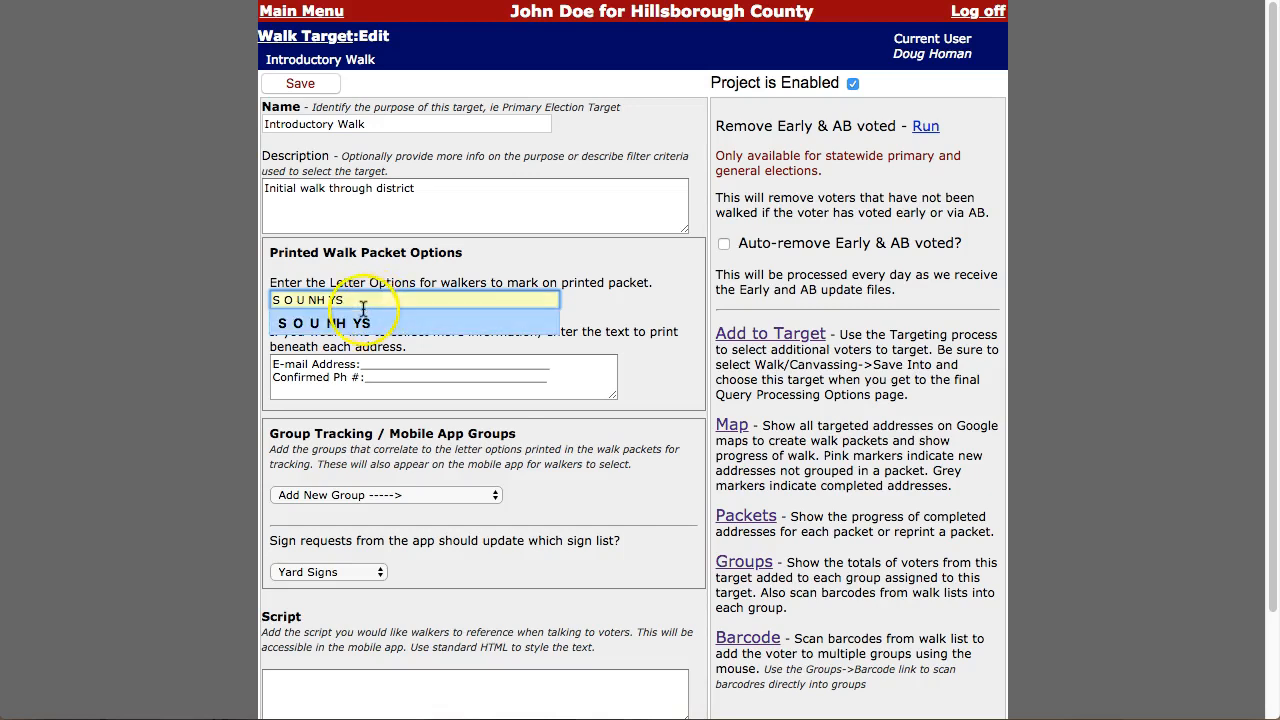
click(298, 12)
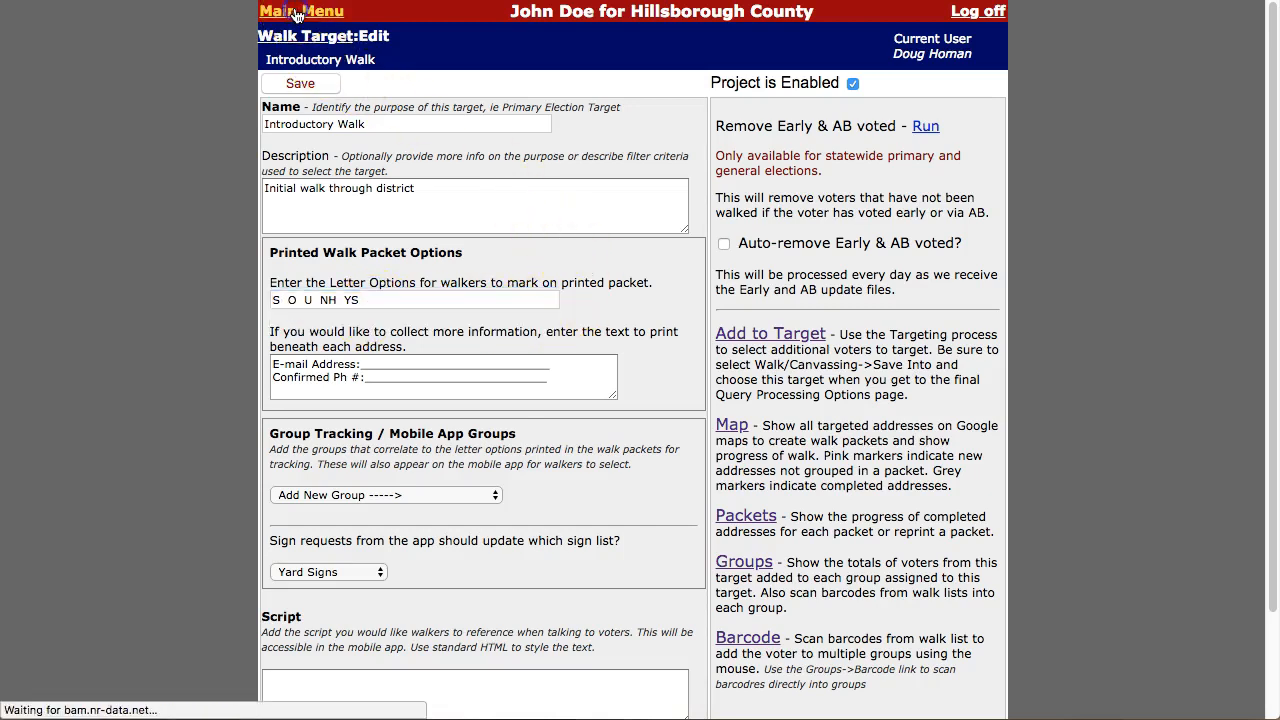
Step: Browse the group list for Tracking's Support, Oppose and Not Home groups, then go to Walk Targets
click(690, 224)
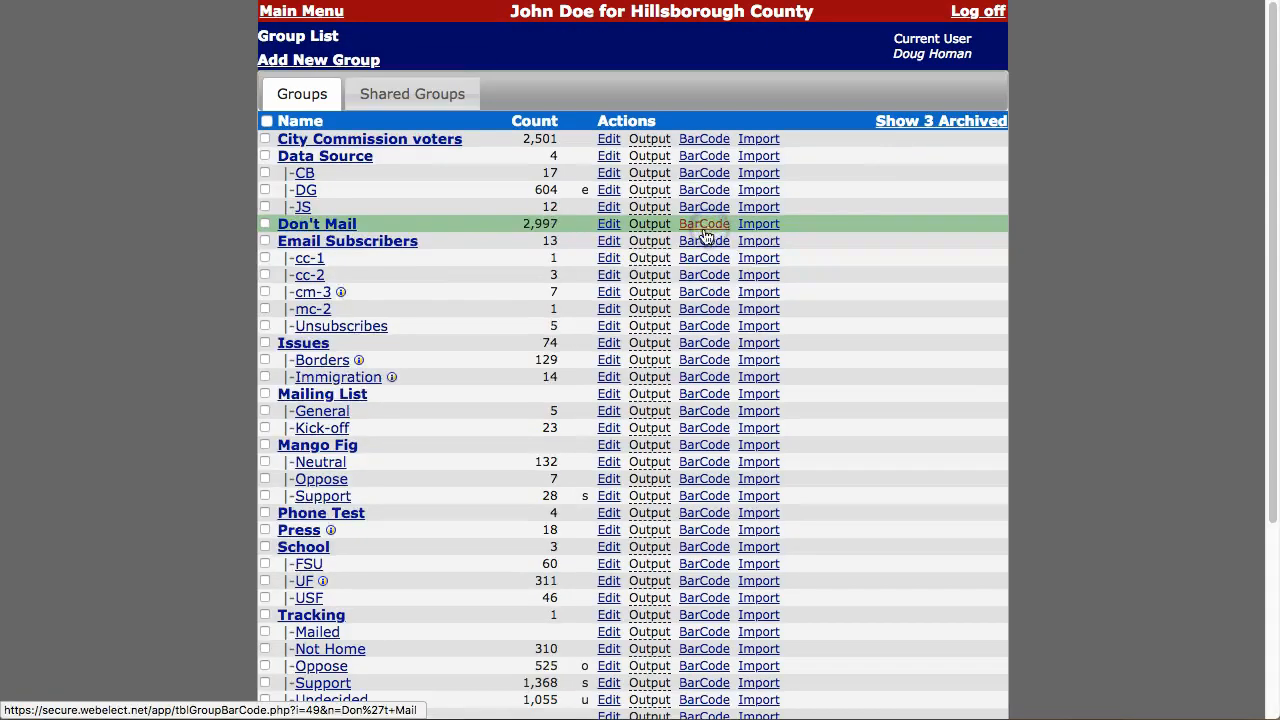
scroll(459, 374, down, 5)
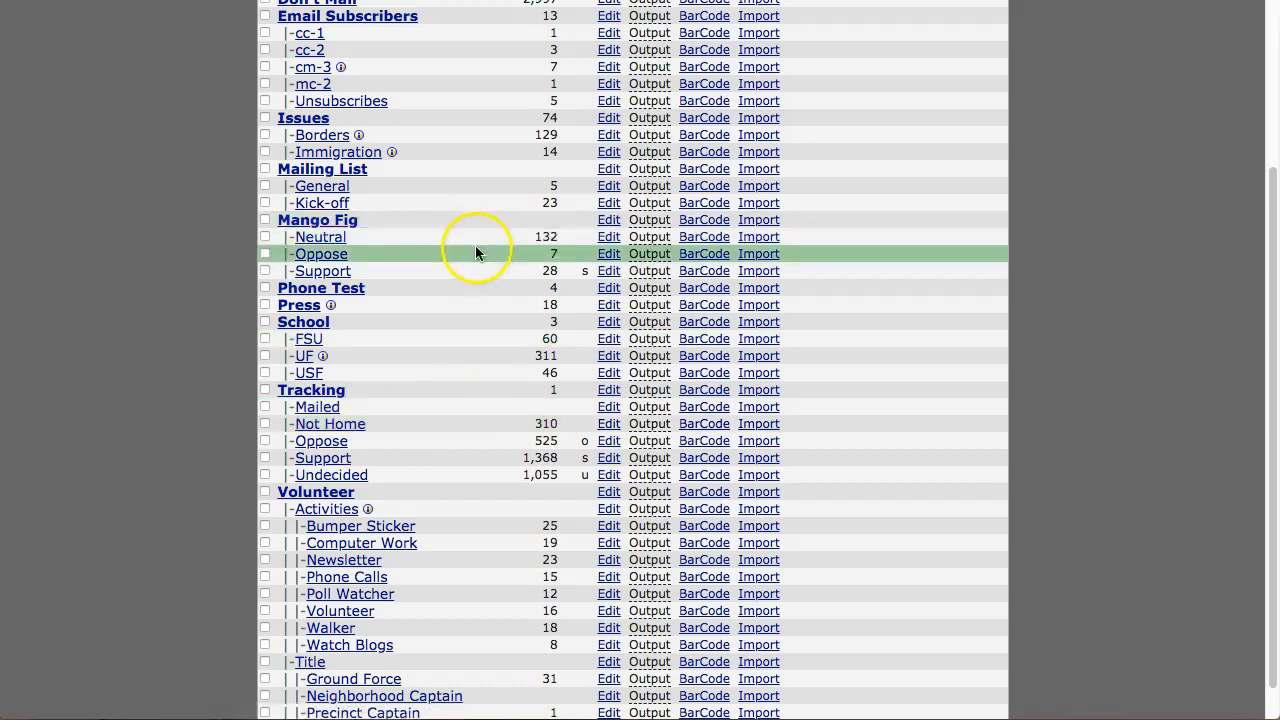
scroll(477, 251, up, 3)
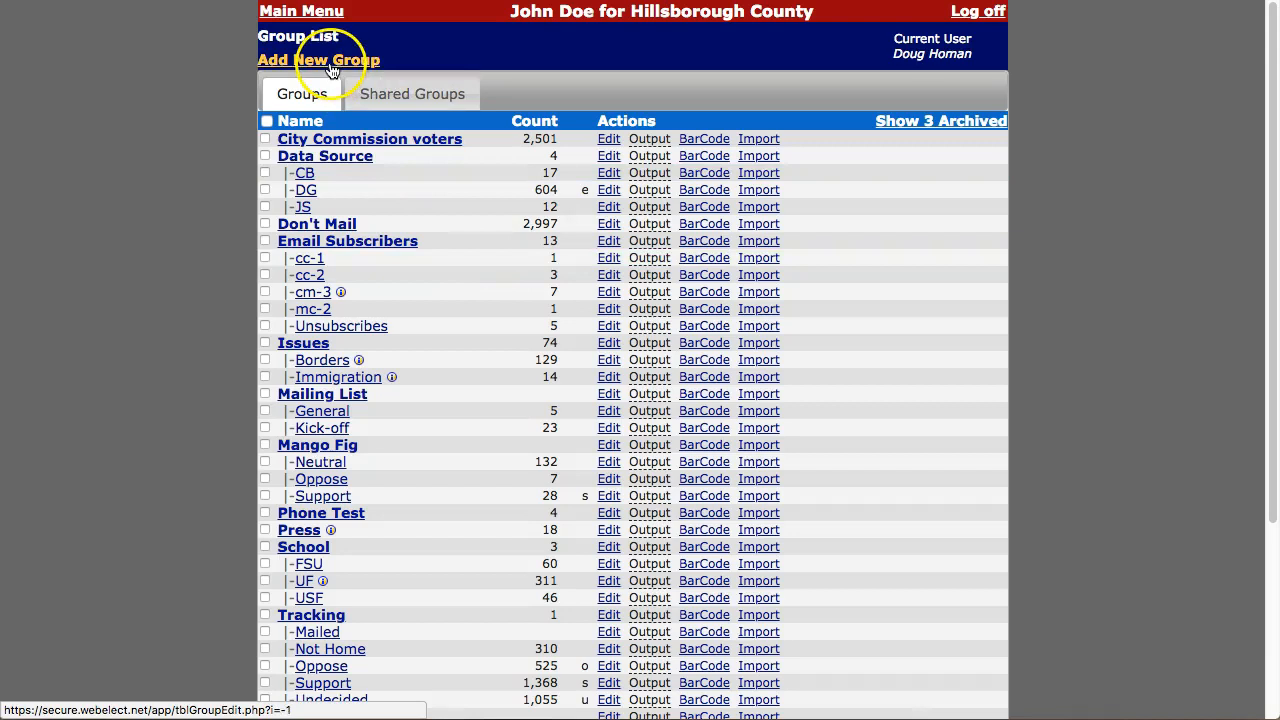
click(300, 12)
click(680, 274)
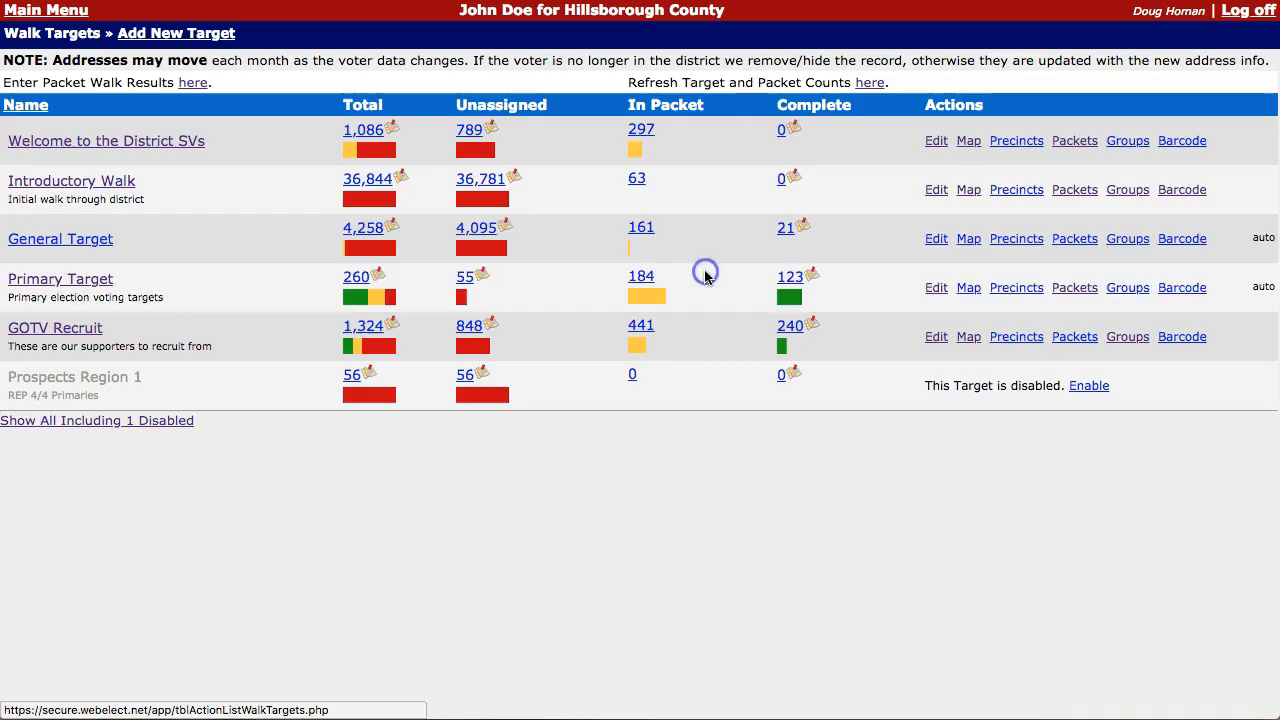
Step: Add Tracking:Support and Tracking:Oppose as app groups on the Introductory Walk target
click(71, 185)
scroll(412, 365, down, 3)
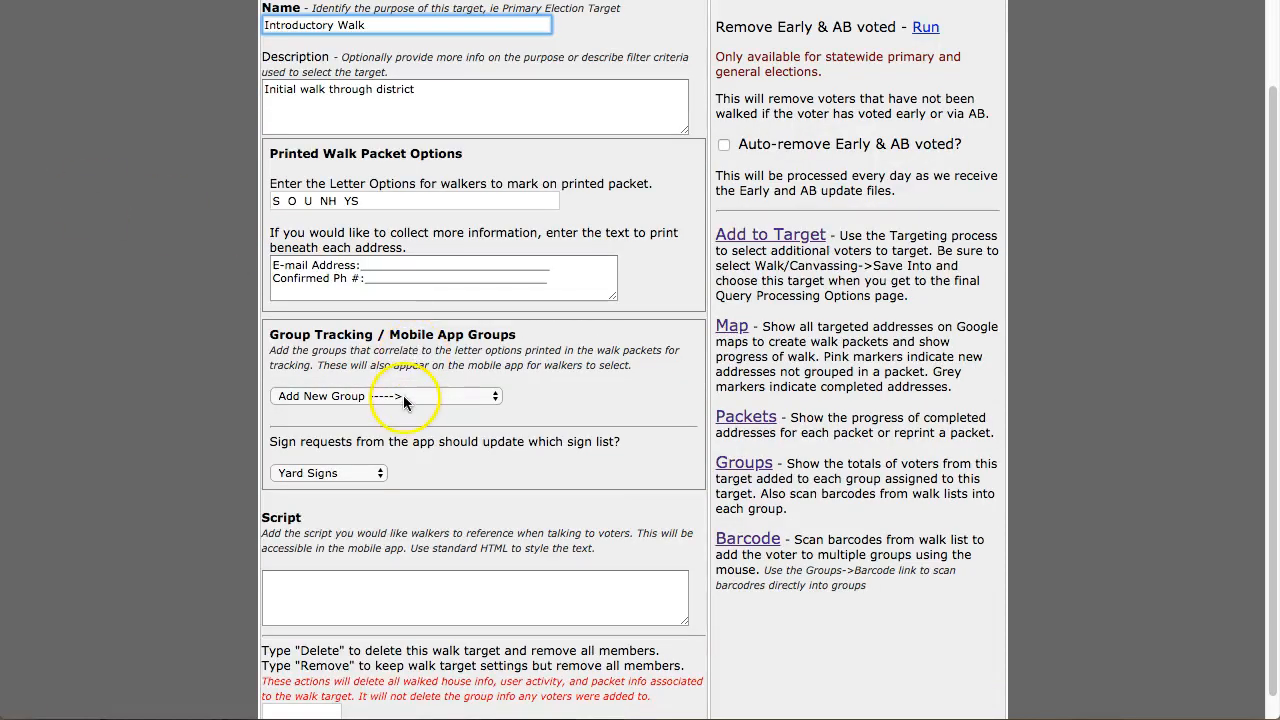
click(408, 397)
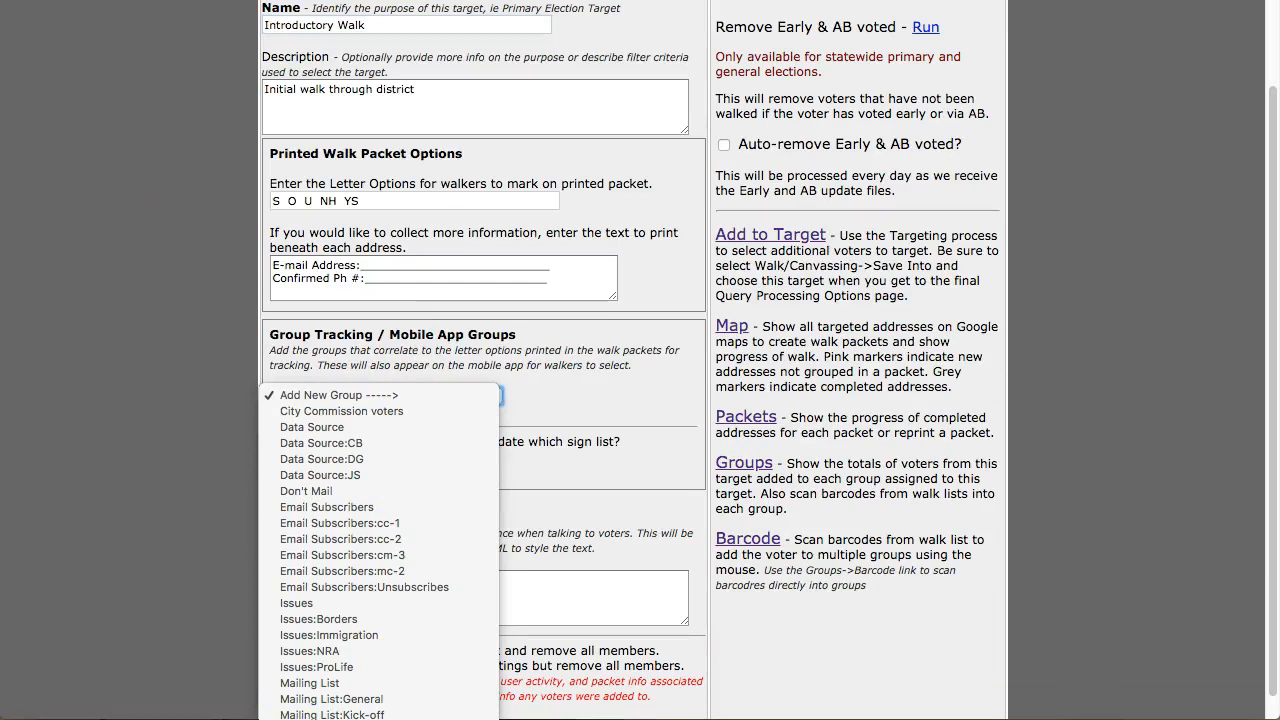
click(420, 717)
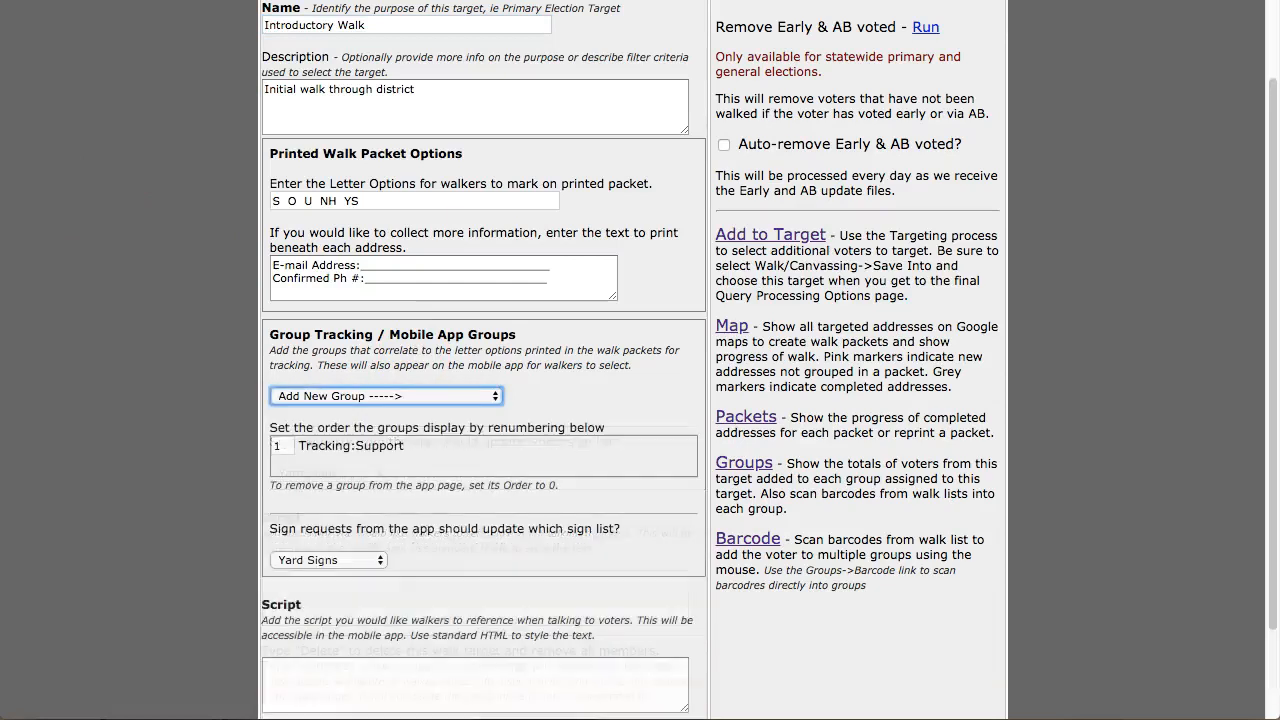
click(407, 396)
click(430, 717)
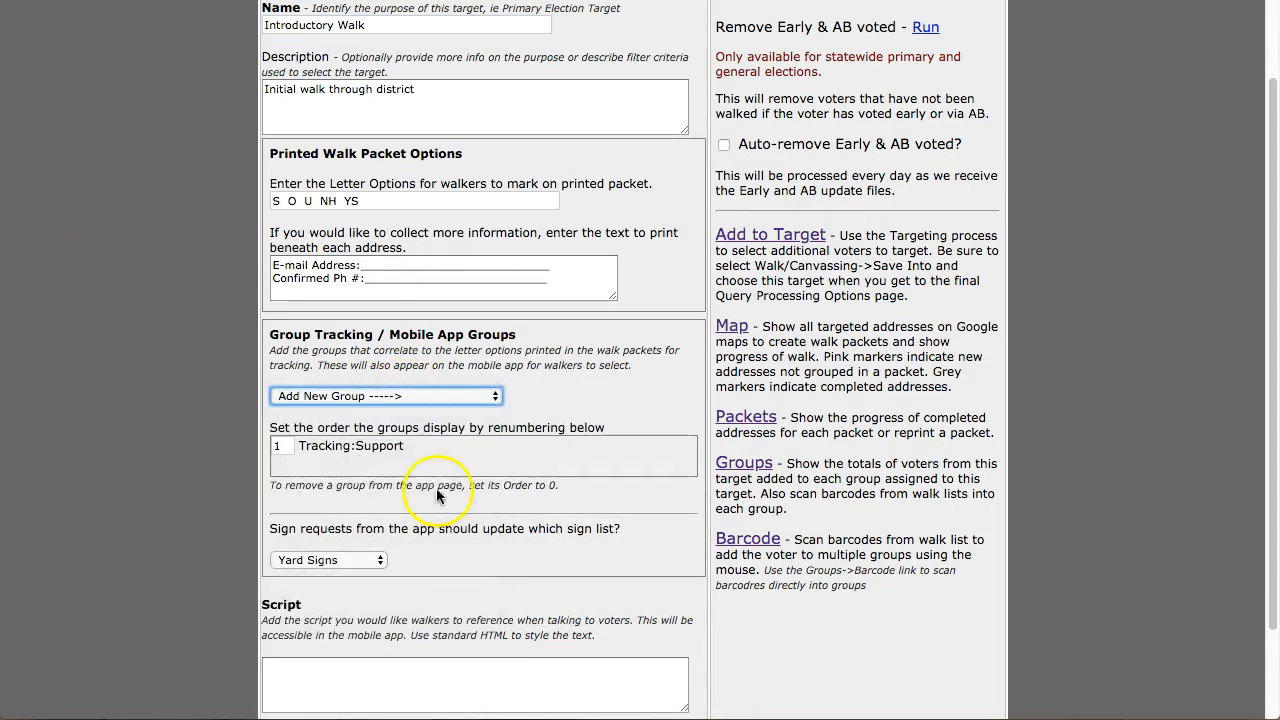
click(427, 399)
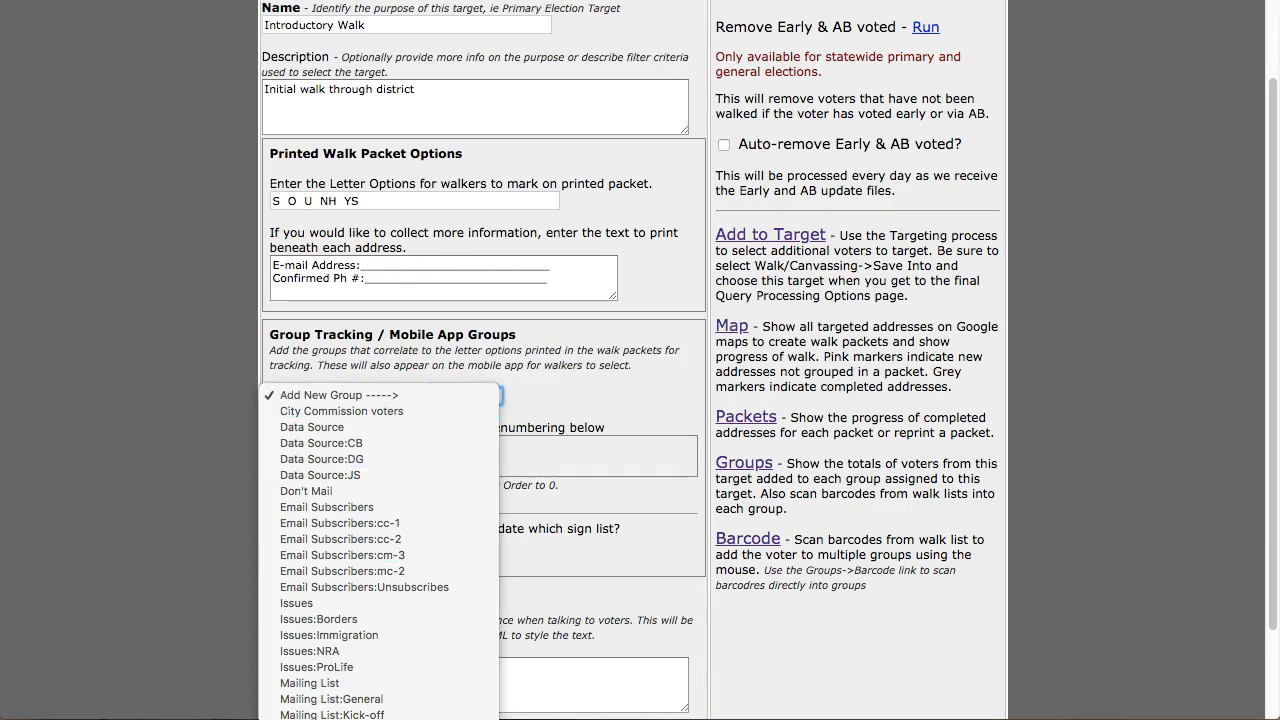
Step: Add Tracking:Undecided and Tracking:Not Home as groups 3 and 4, keeping Yard Signs as sign list
click(430, 717)
click(425, 397)
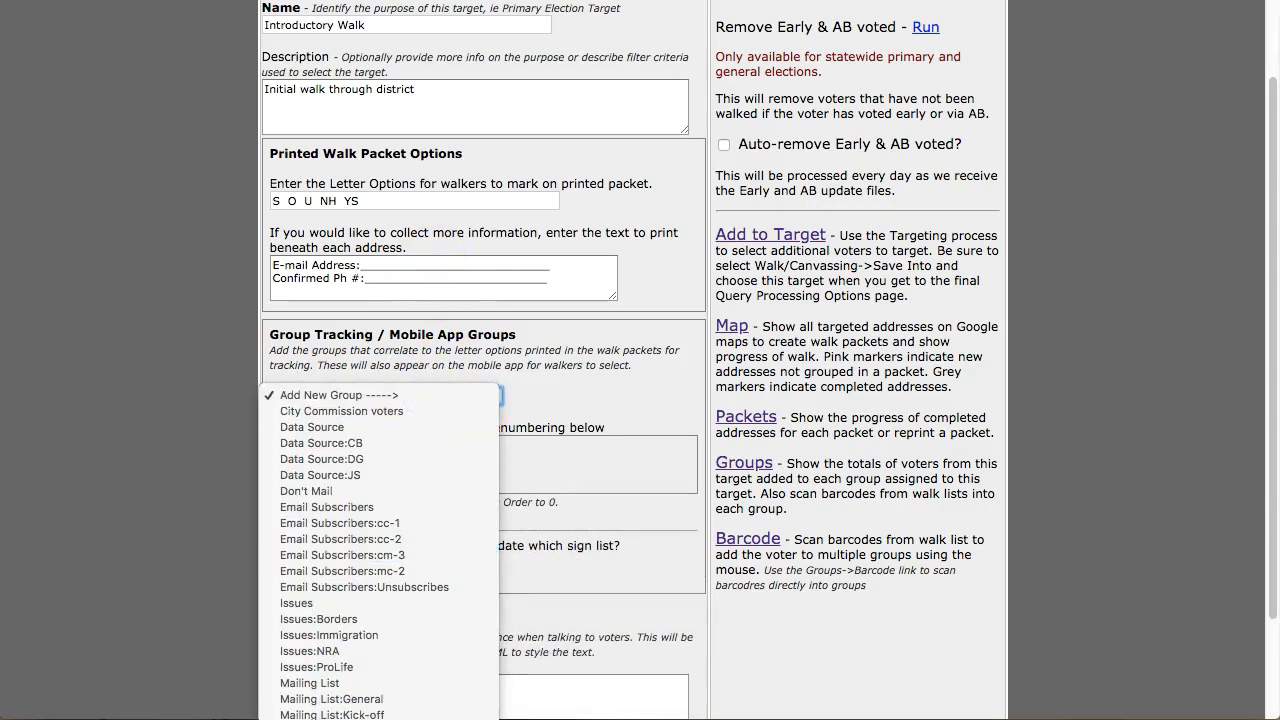
click(430, 717)
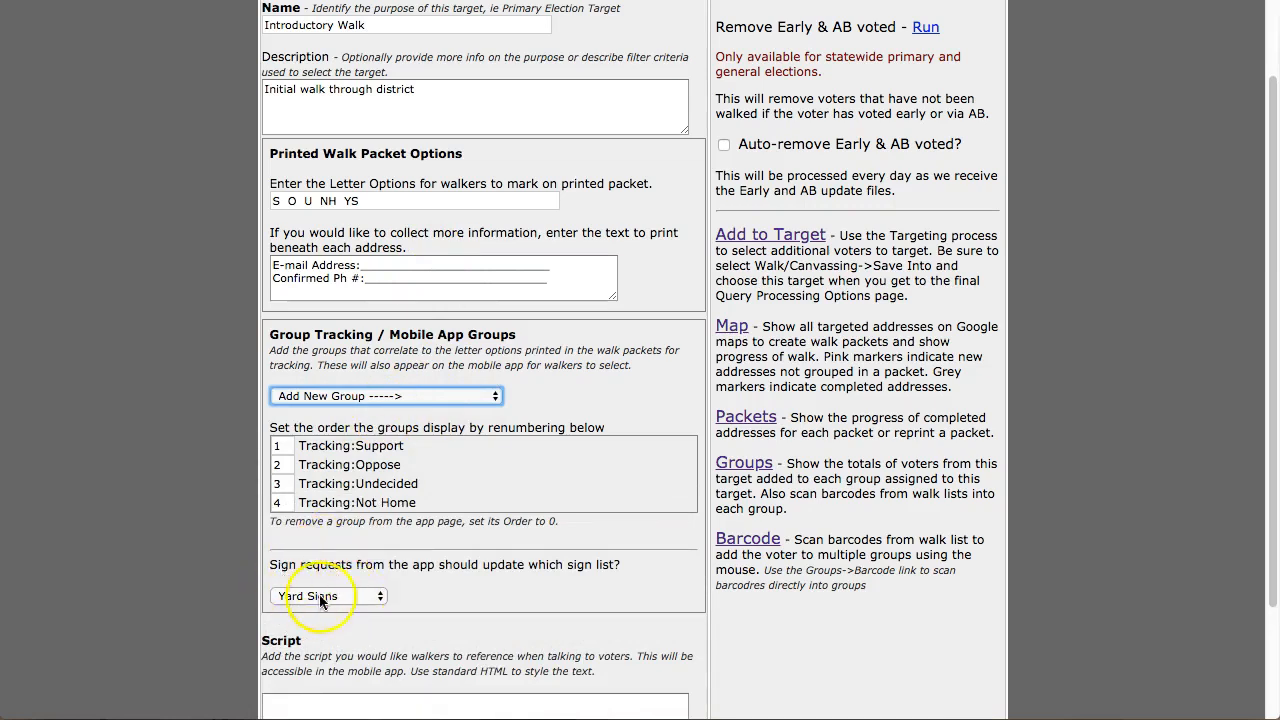
click(379, 597)
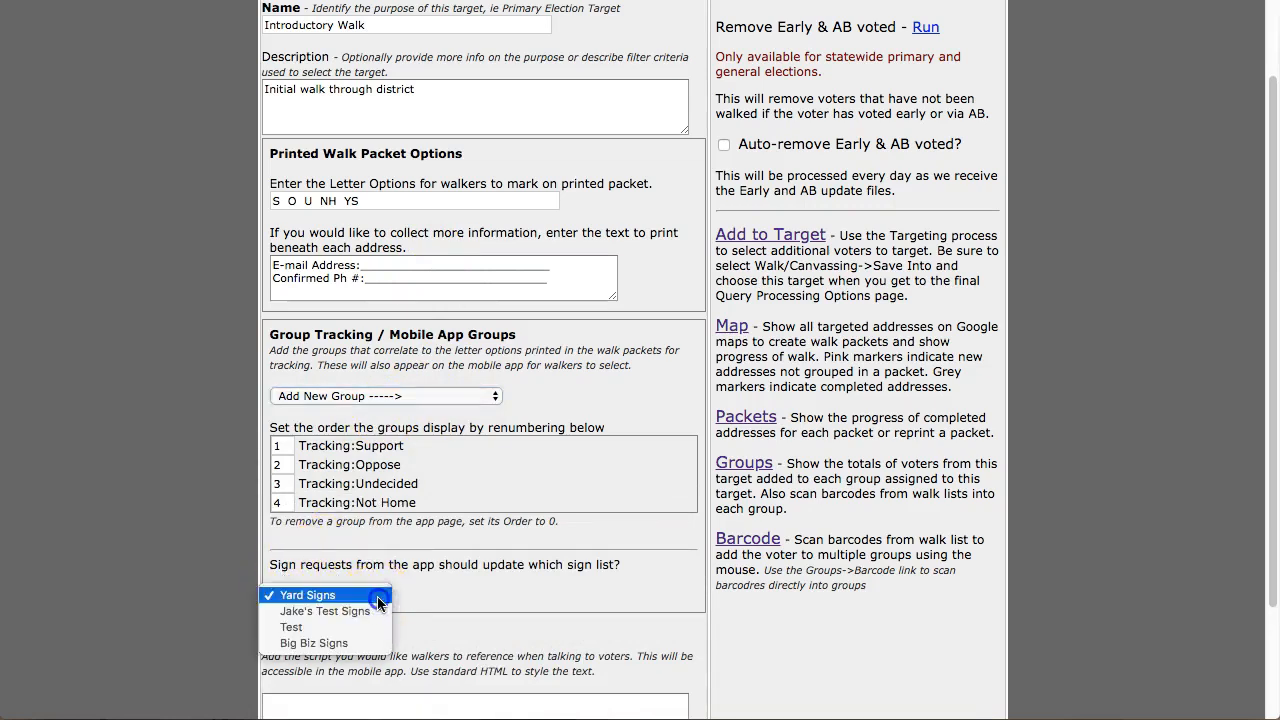
click(379, 597)
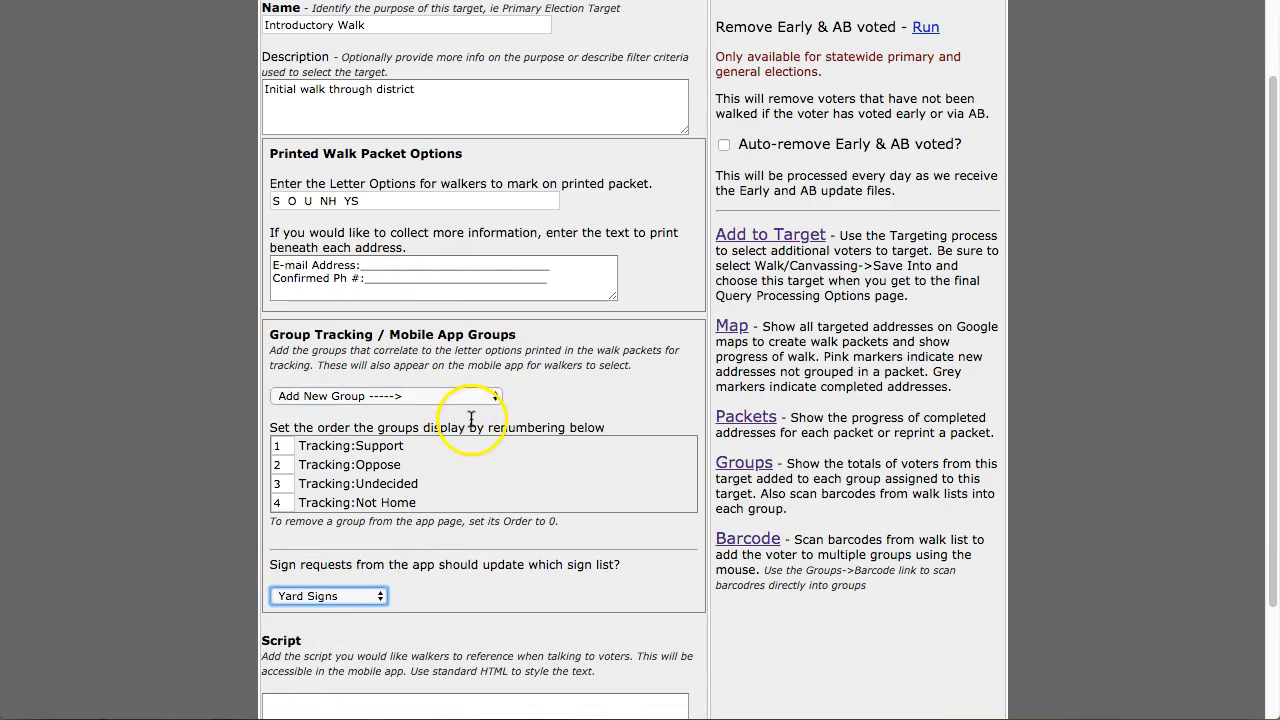
scroll(571, 478, up, 2)
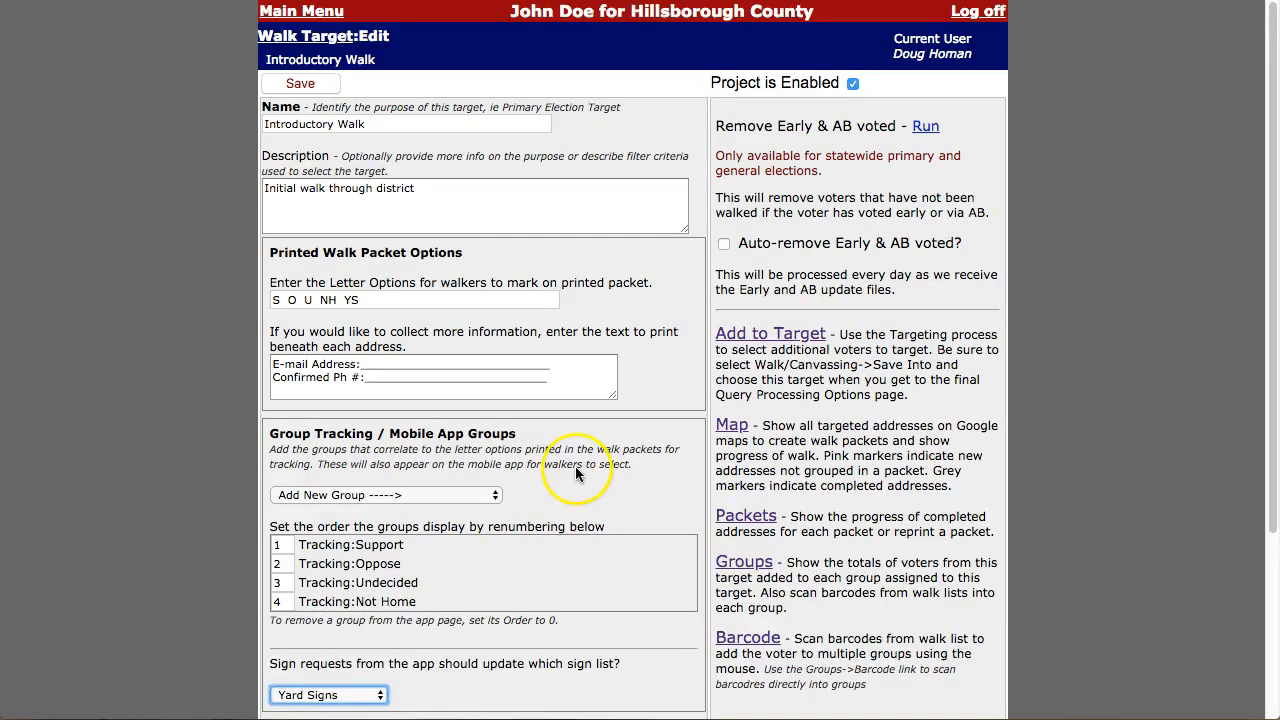
Step: Look over the sign delivery lists and return to the Main Menu
click(301, 11)
click(878, 279)
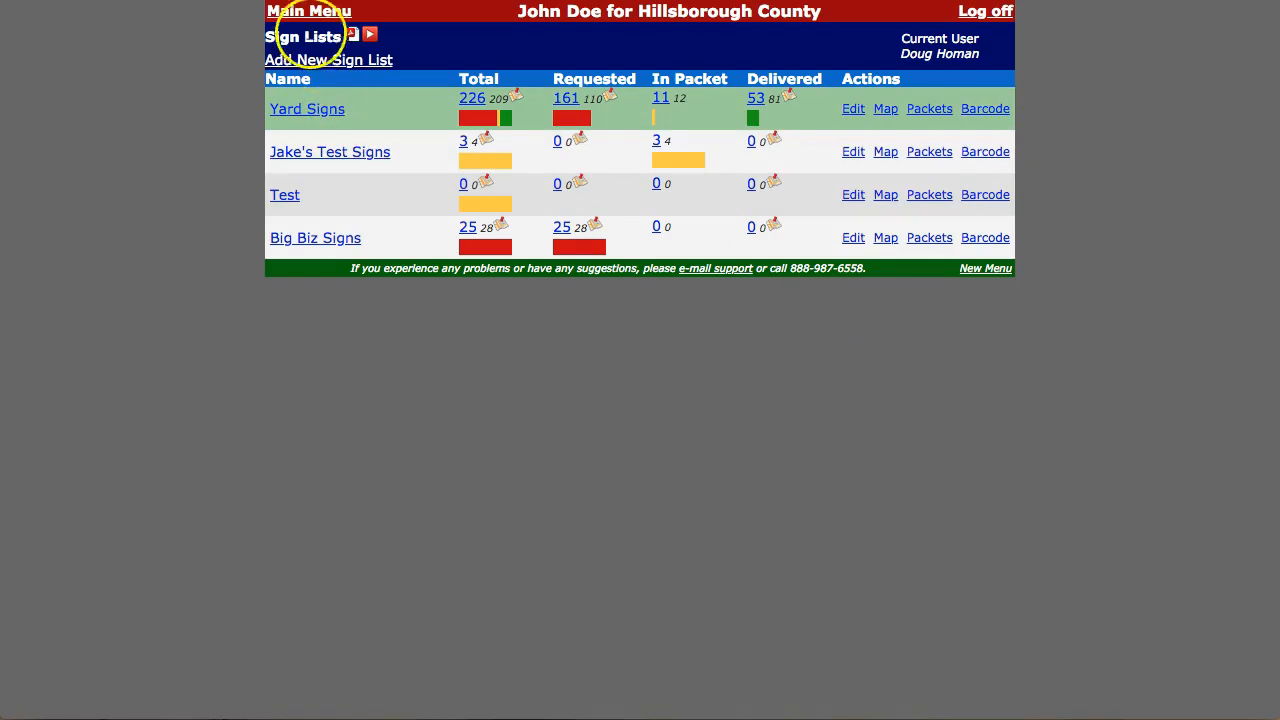
click(309, 11)
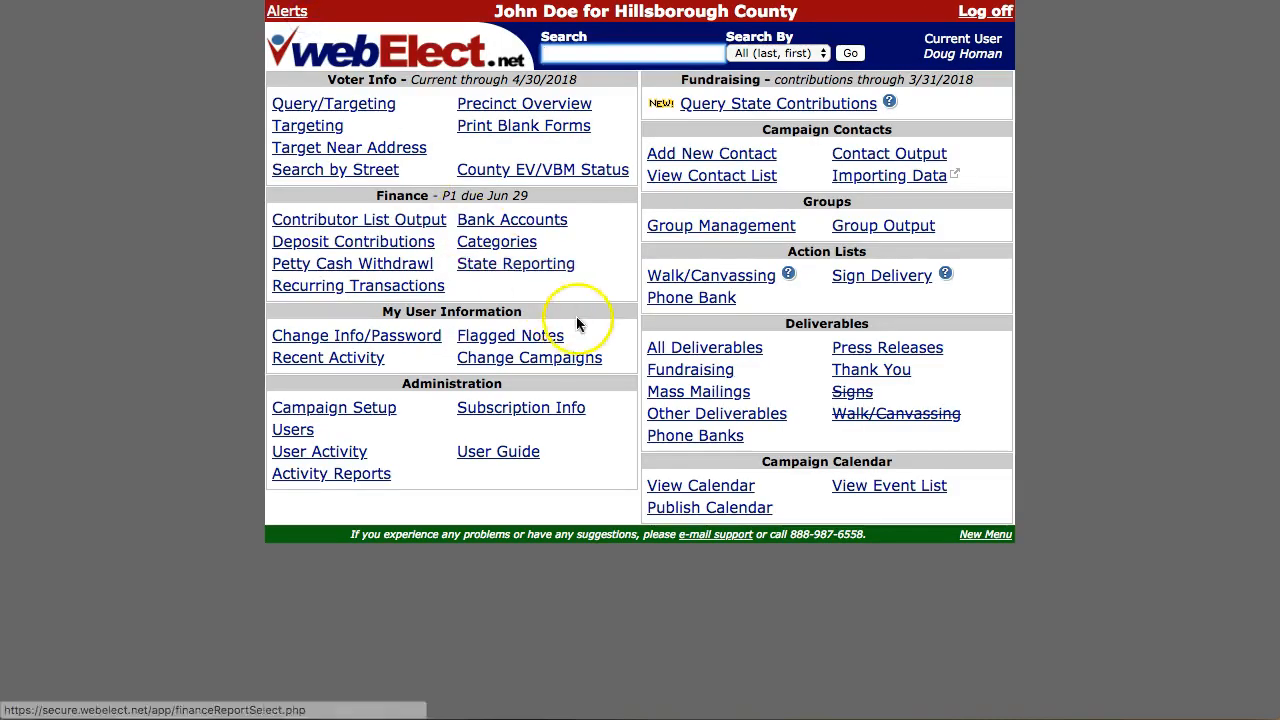
Step: Save the Introductory Walk target with its four tracking groups and return to Walk Targets
click(691, 277)
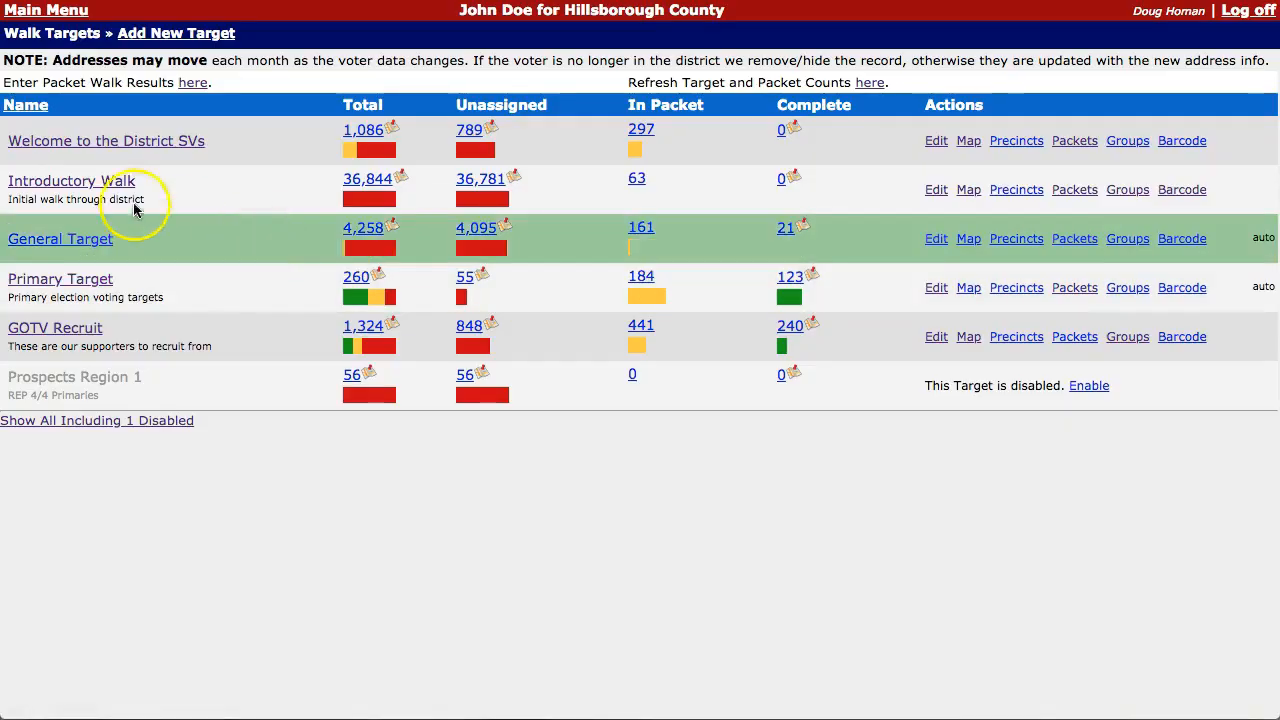
click(100, 182)
scroll(560, 380, down, 3)
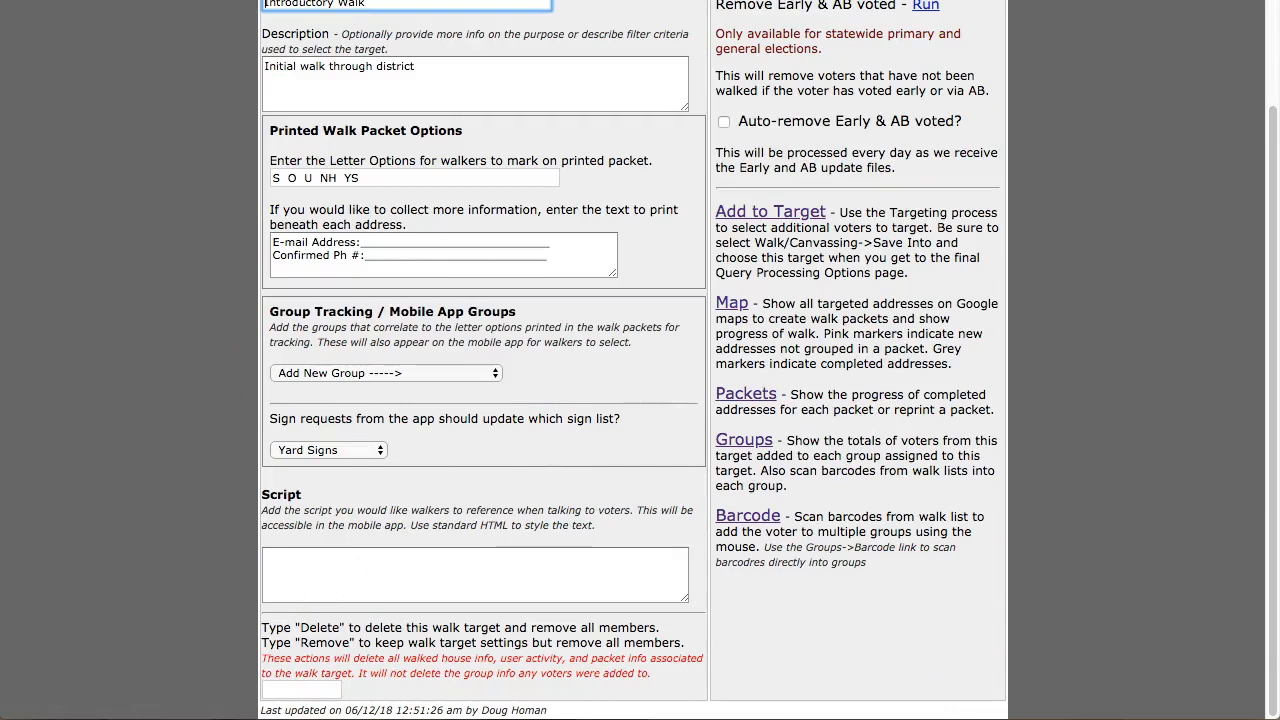
scroll(415, 430, up, 2)
scroll(418, 437, up, 1)
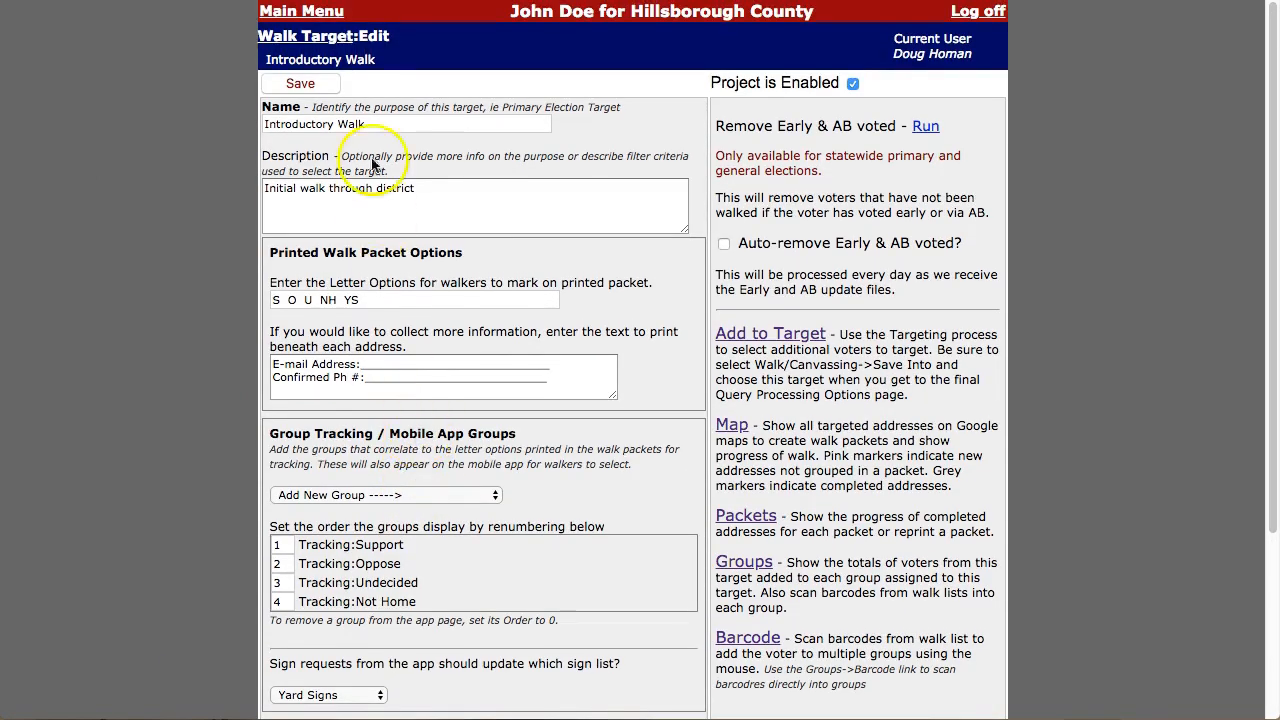
click(304, 85)
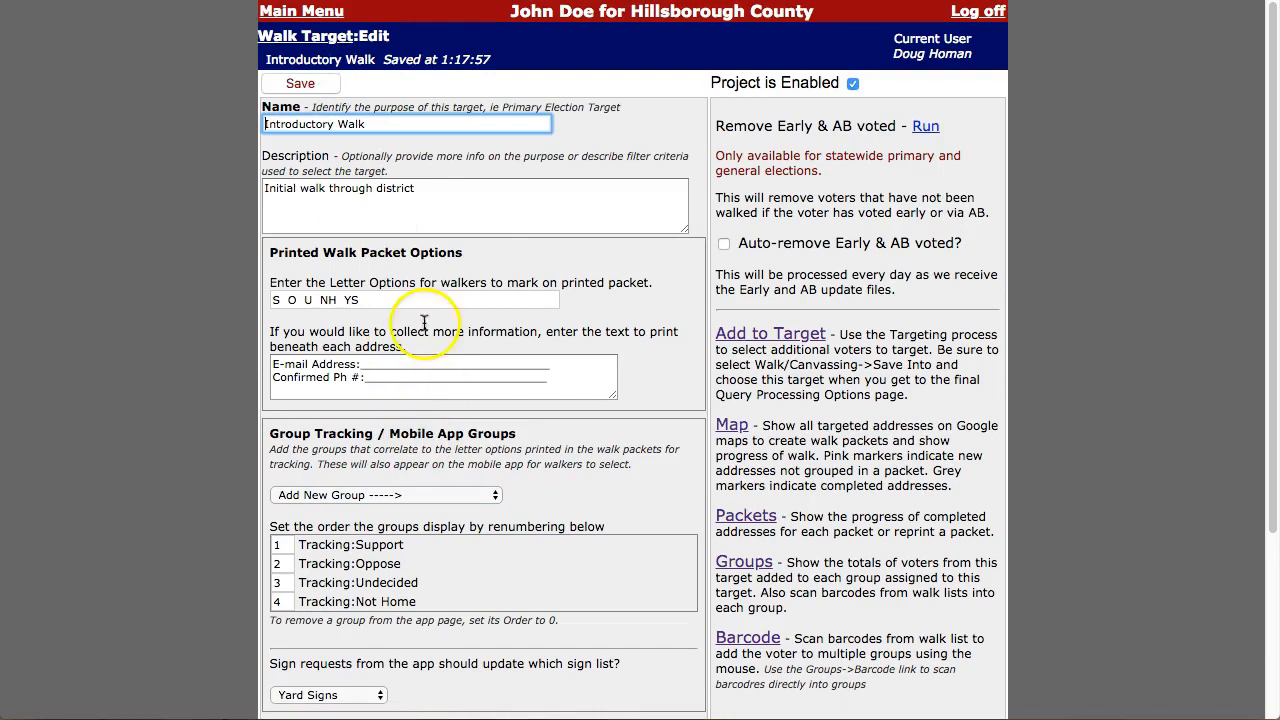
click(296, 37)
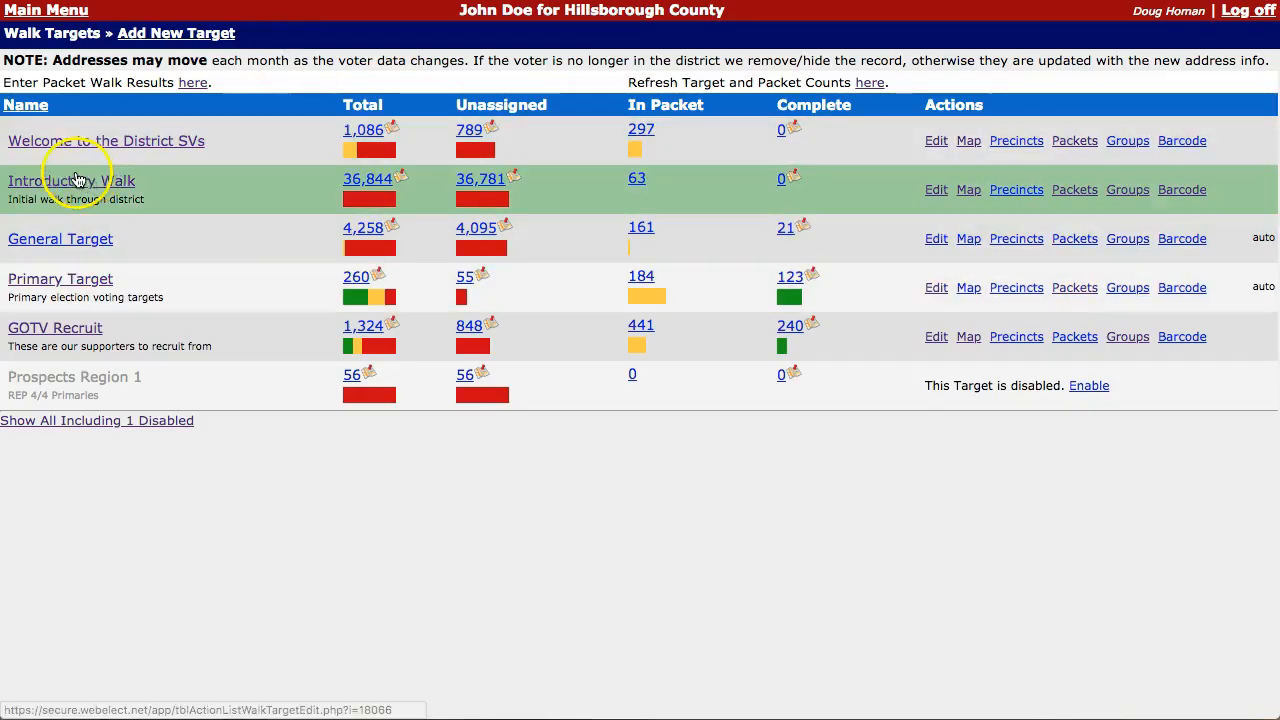
Step: Enter two voter IDs by barcode into Tracking:Support and save, confirming 2 added
click(1130, 192)
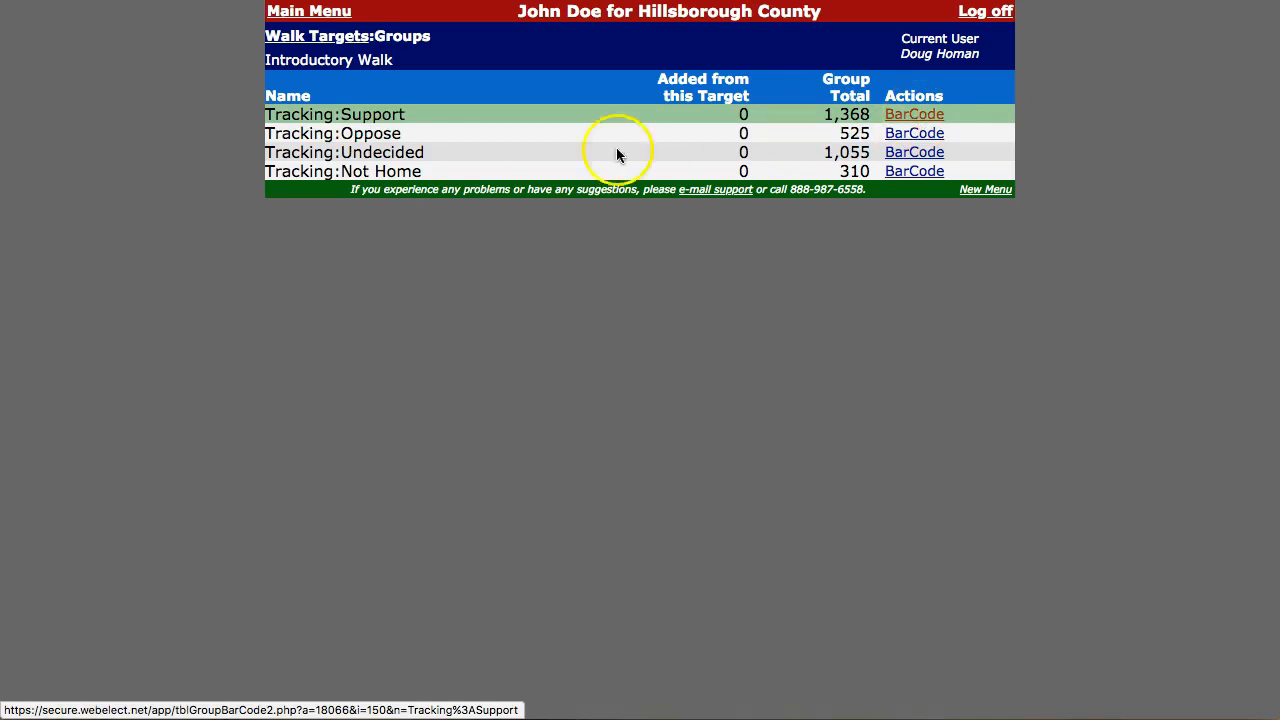
click(933, 116)
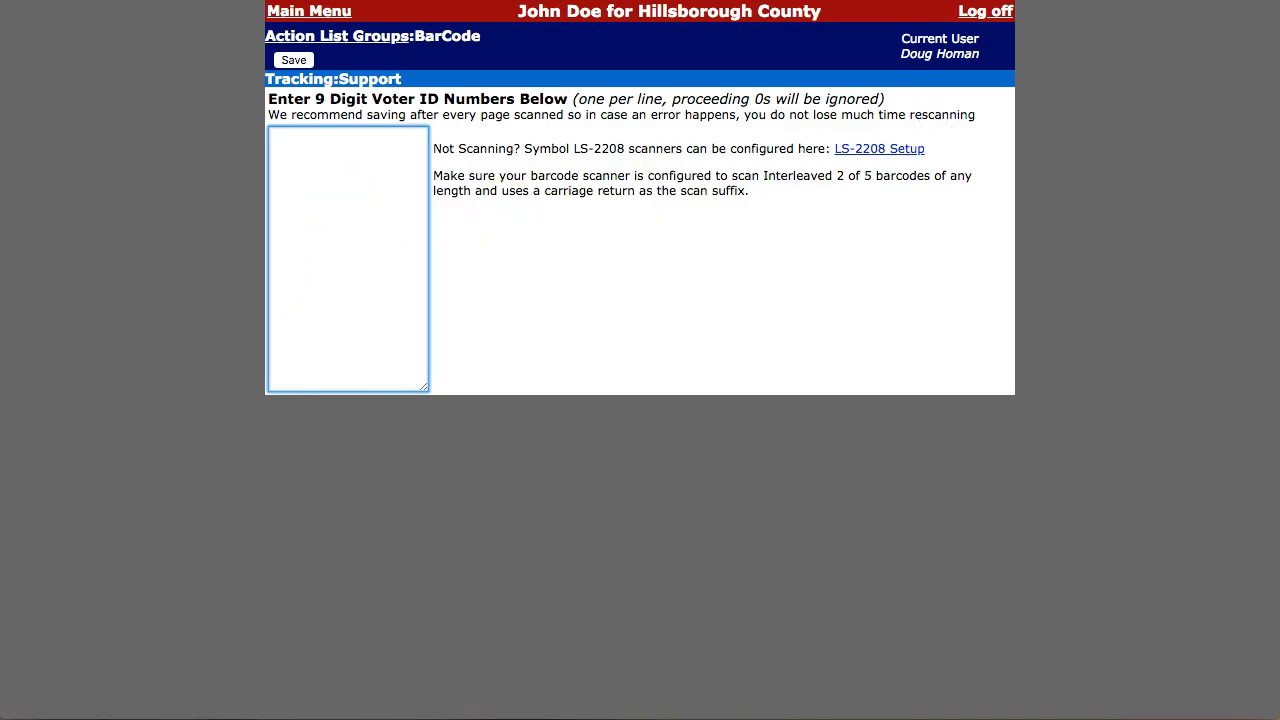
click(349, 254)
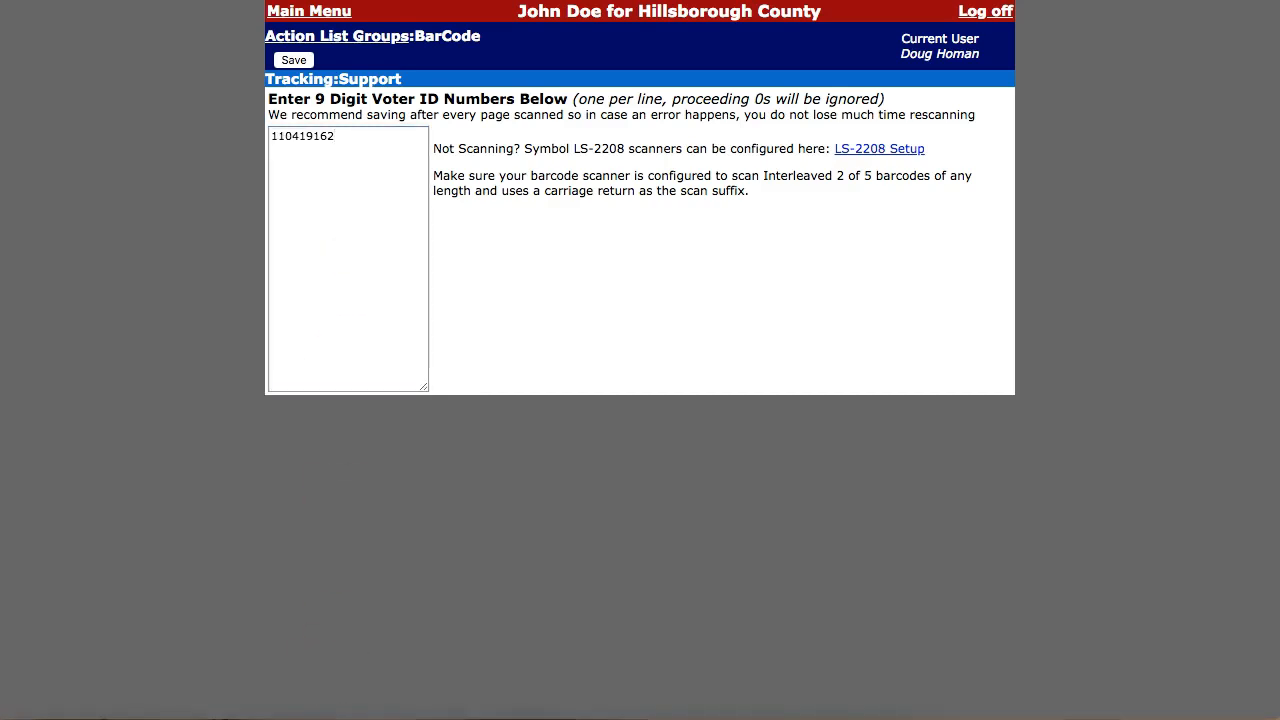
click(344, 192)
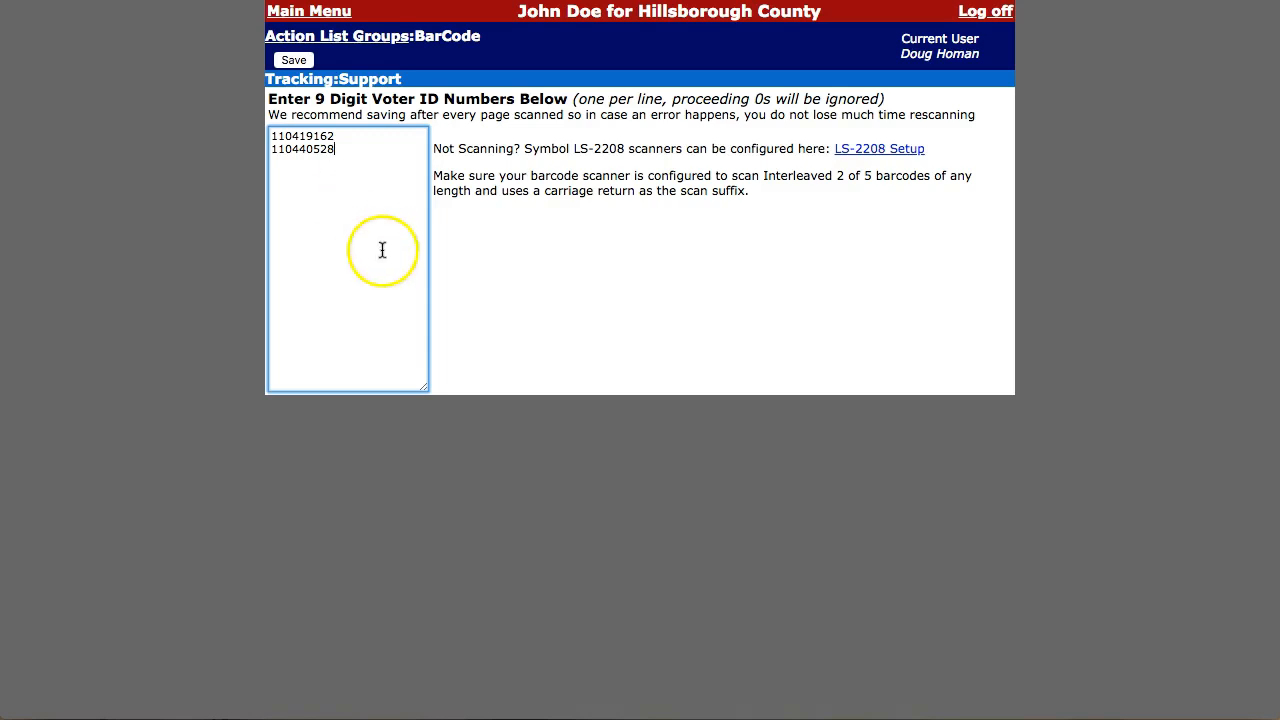
click(298, 61)
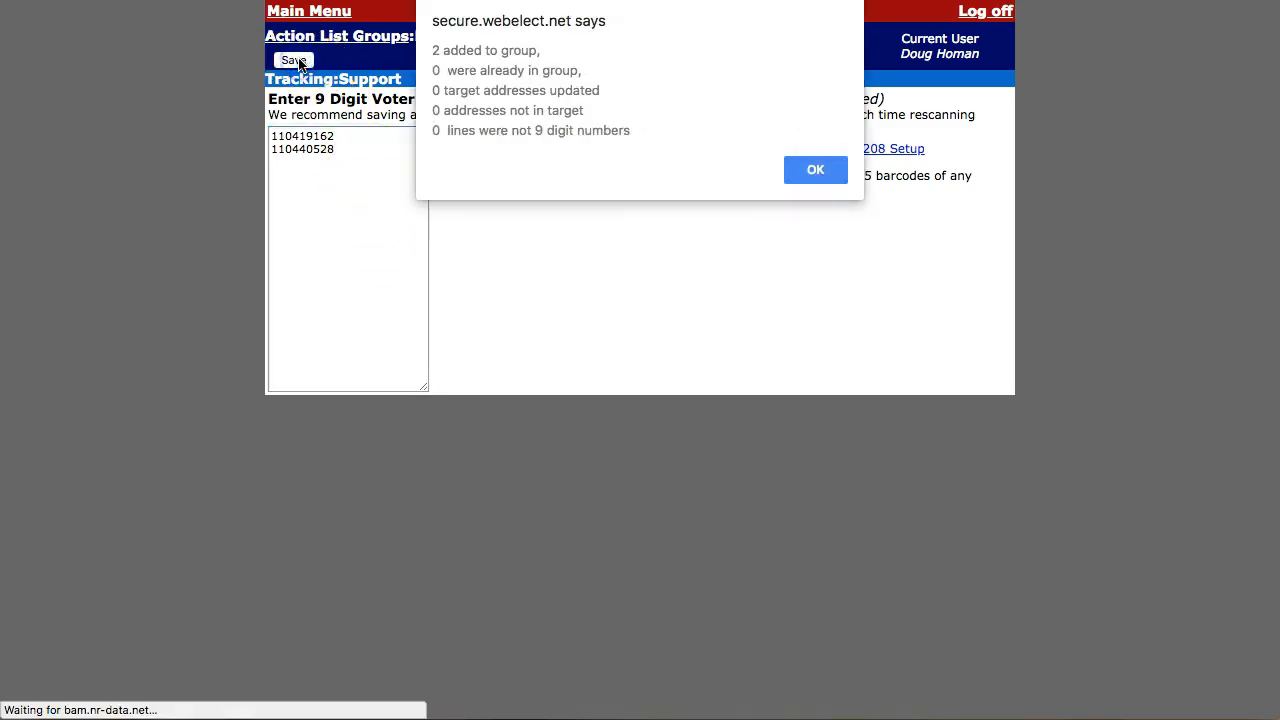
click(812, 172)
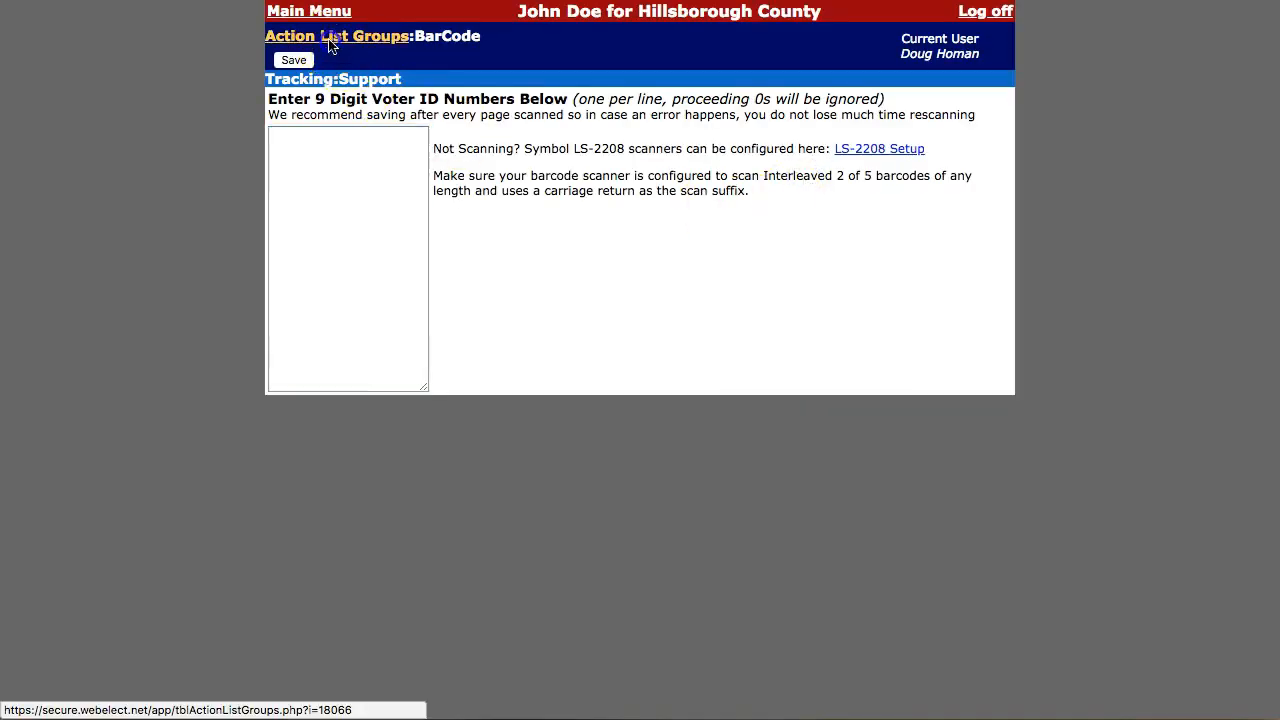
click(330, 37)
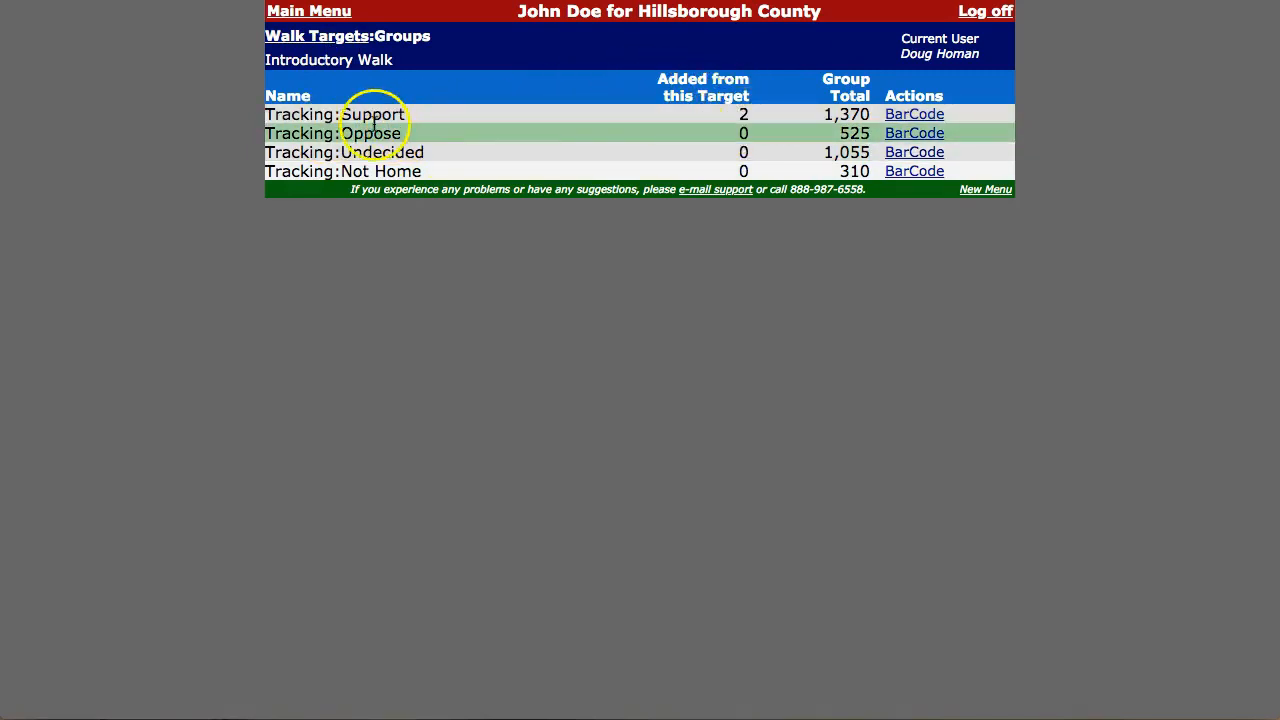
click(340, 38)
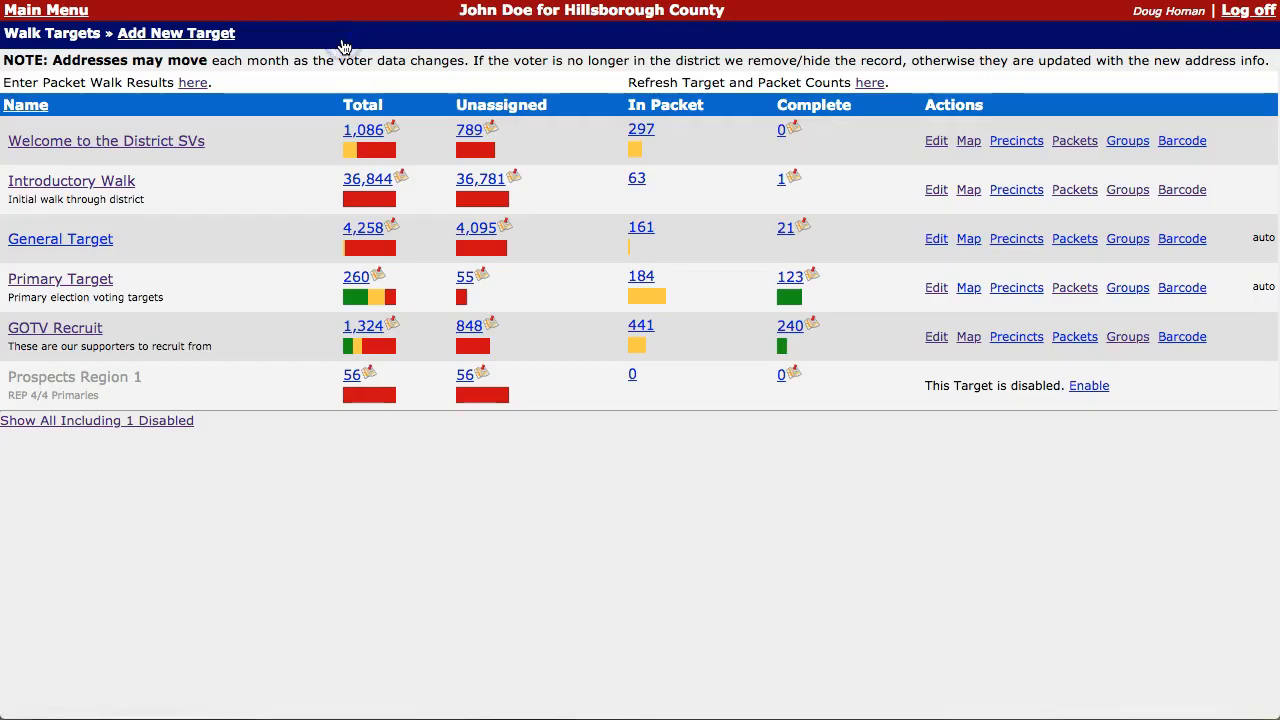
click(786, 186)
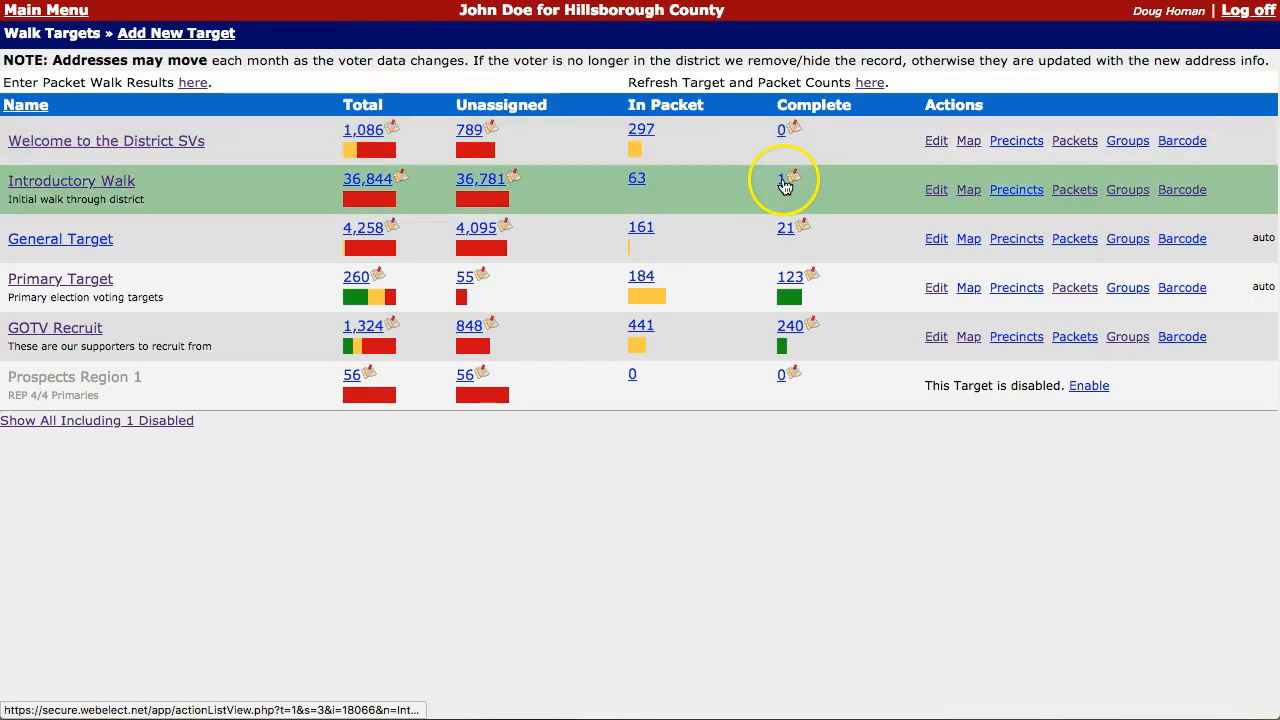
click(784, 187)
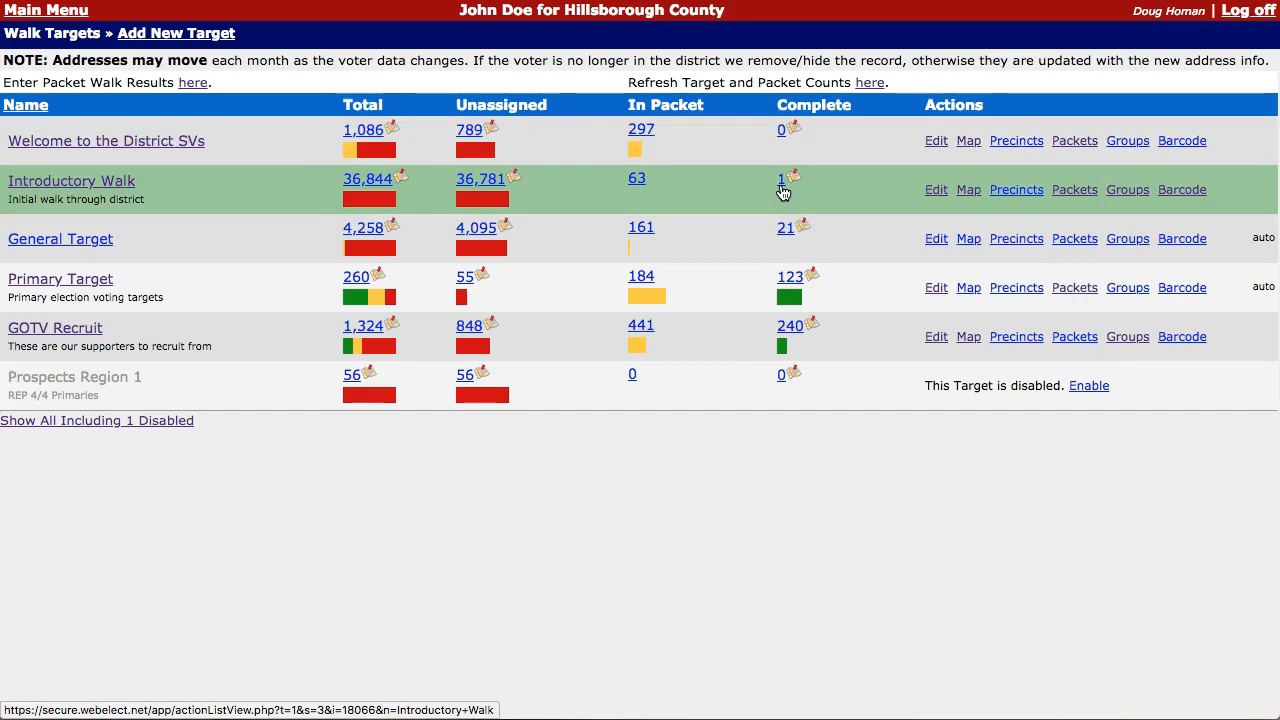
click(1071, 192)
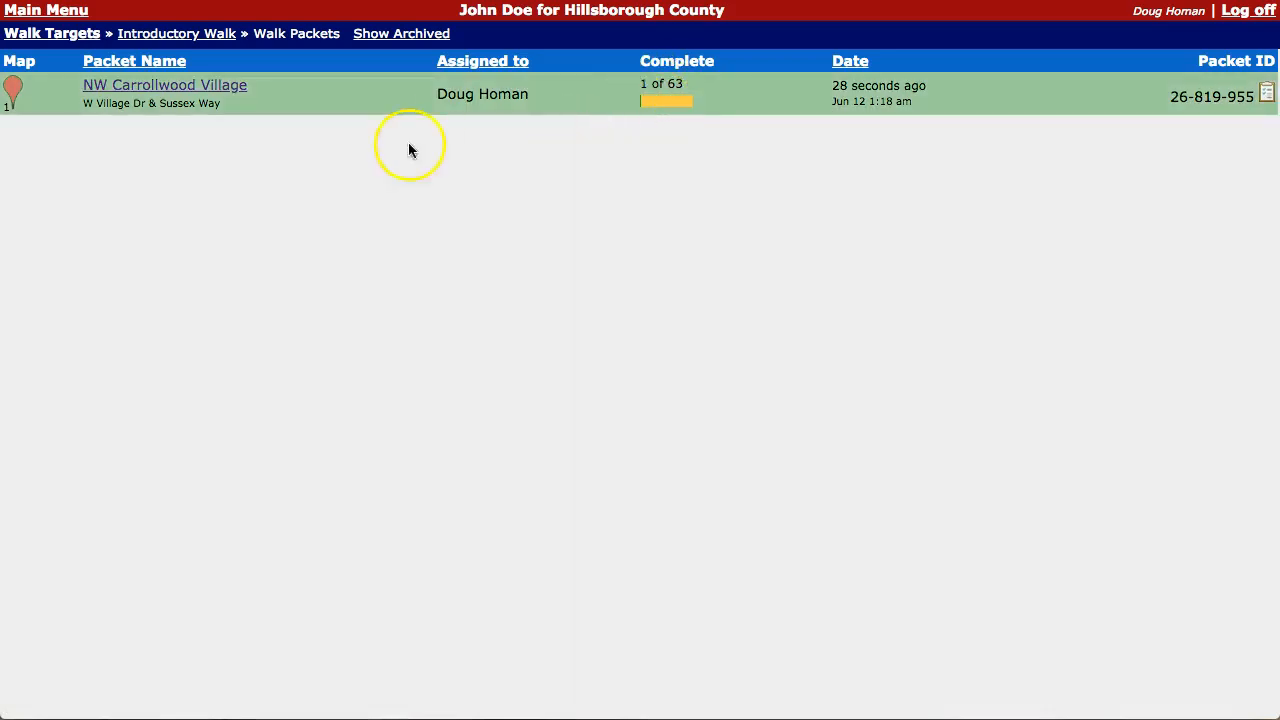
click(52, 36)
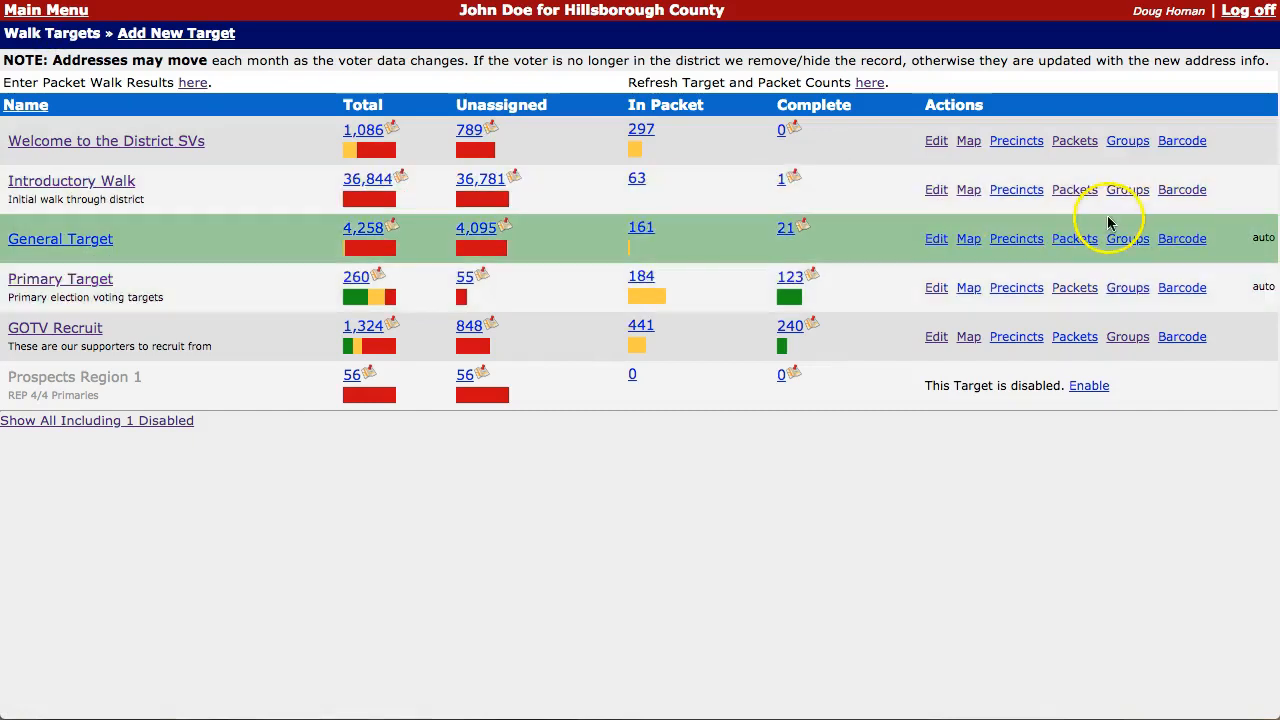
click(1129, 193)
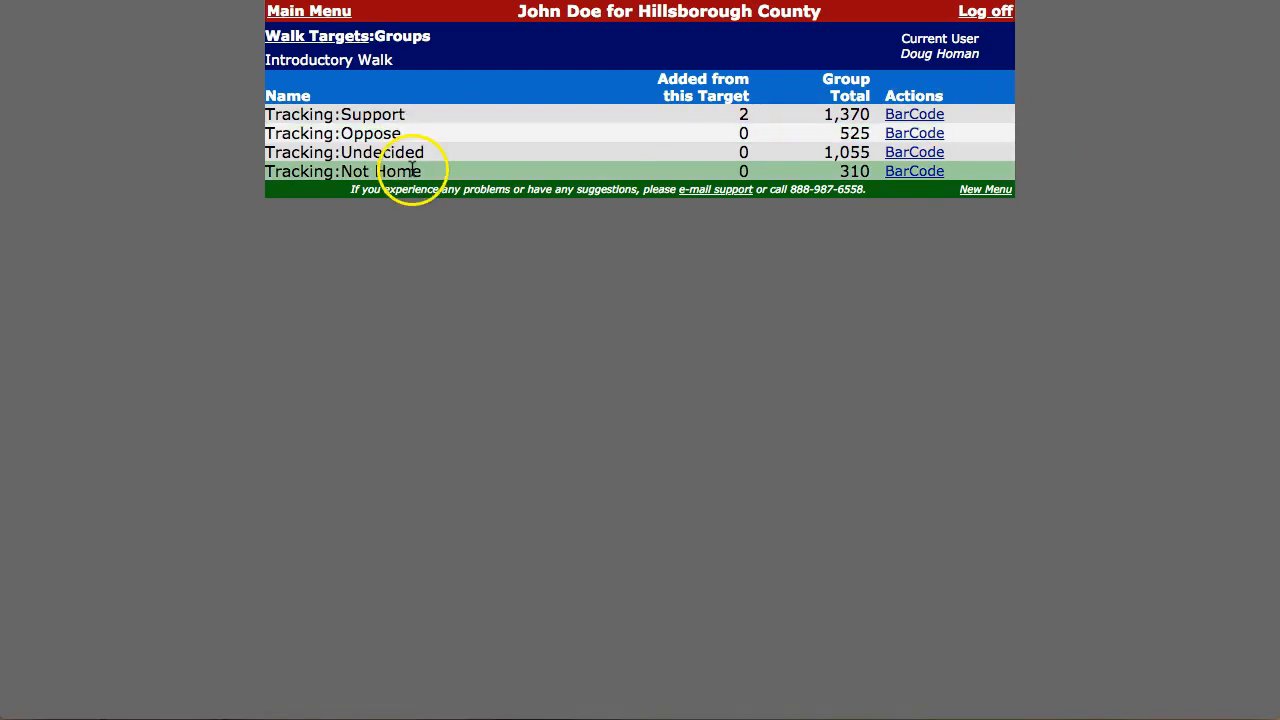
click(303, 36)
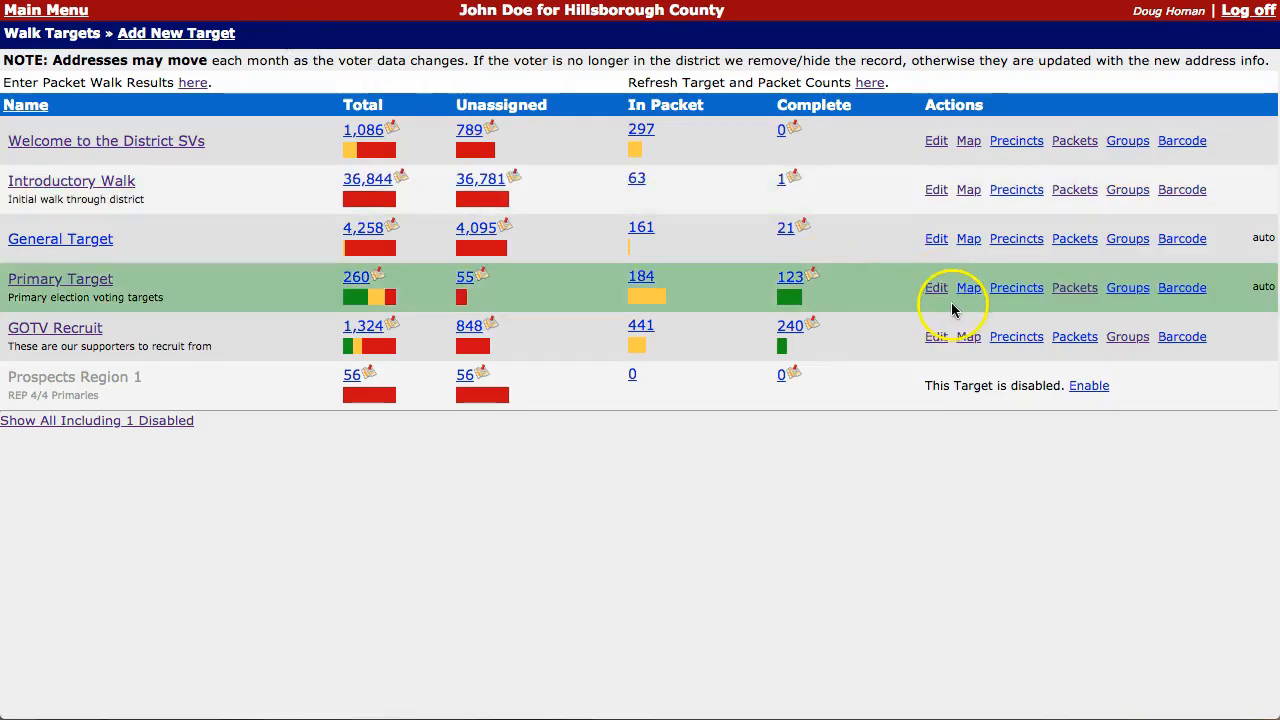
Step: Look up a voter by scanned barcode and record them as Tracking:Not Home
click(1194, 194)
click(634, 55)
click(791, 55)
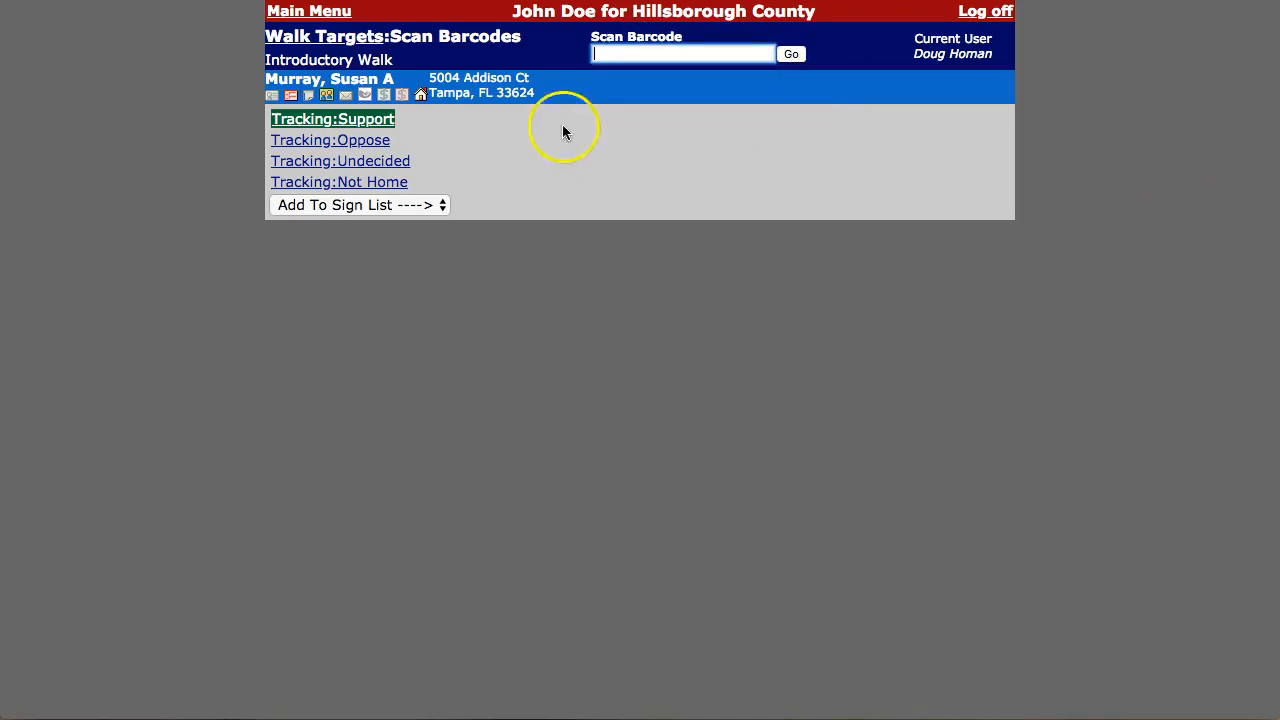
click(380, 188)
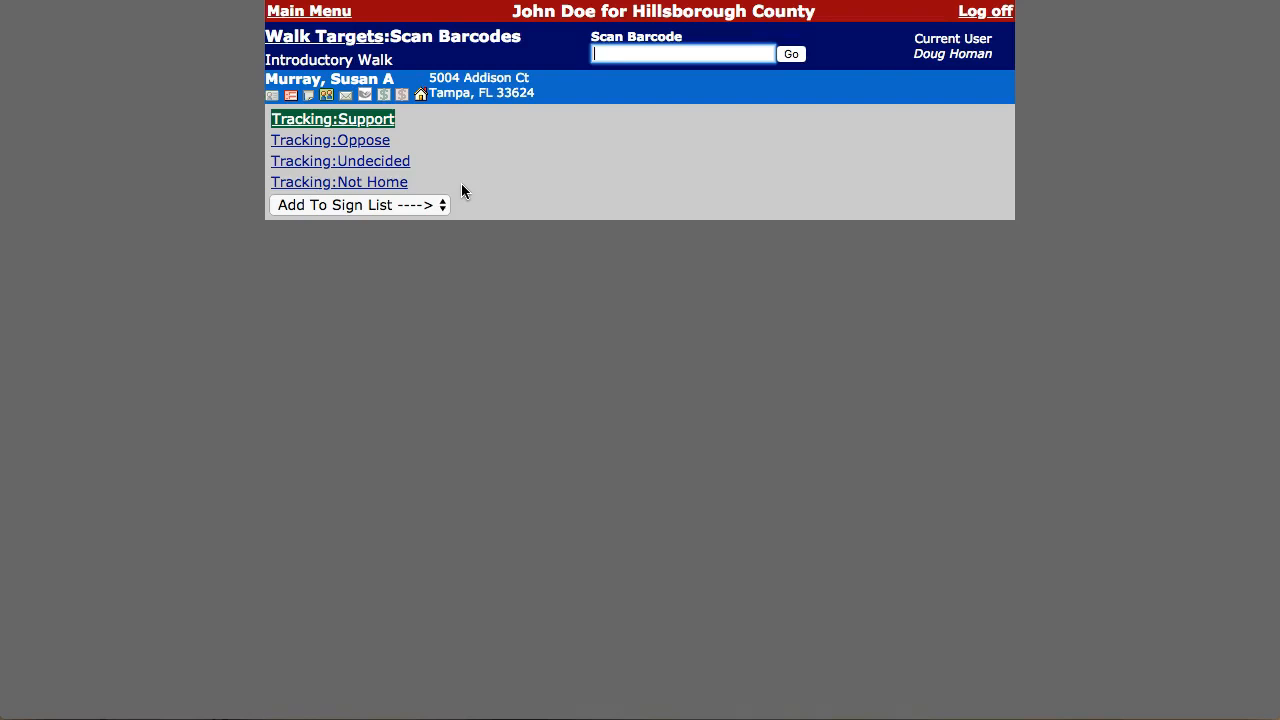
click(323, 37)
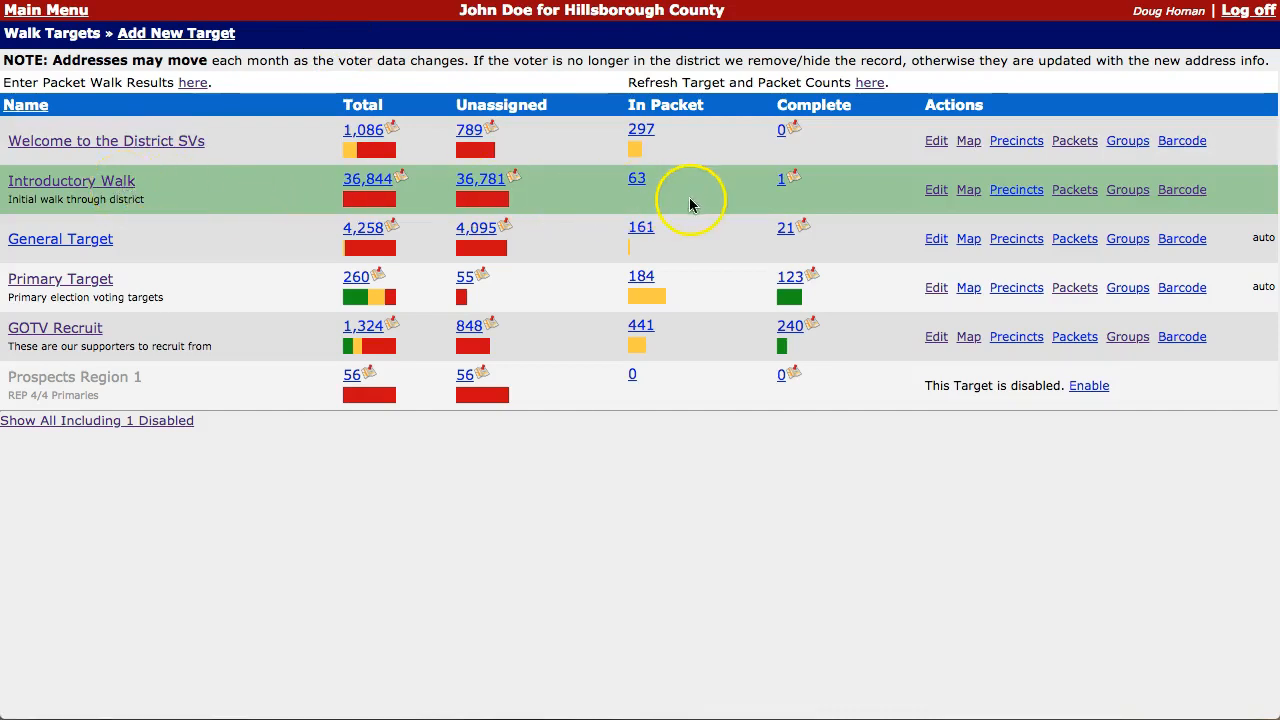
Step: Load the NW Carrollwood Village packet by pasting its packet ID from the printed walk sheet
click(194, 84)
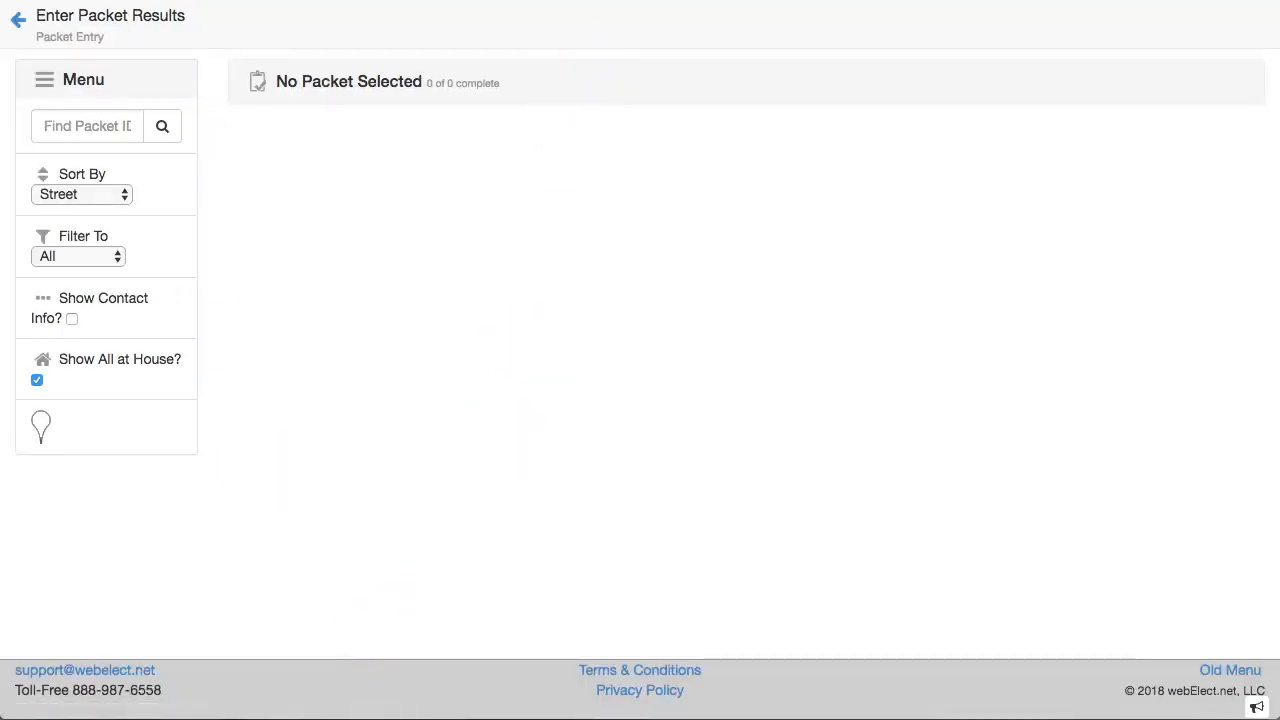
click(516, 2)
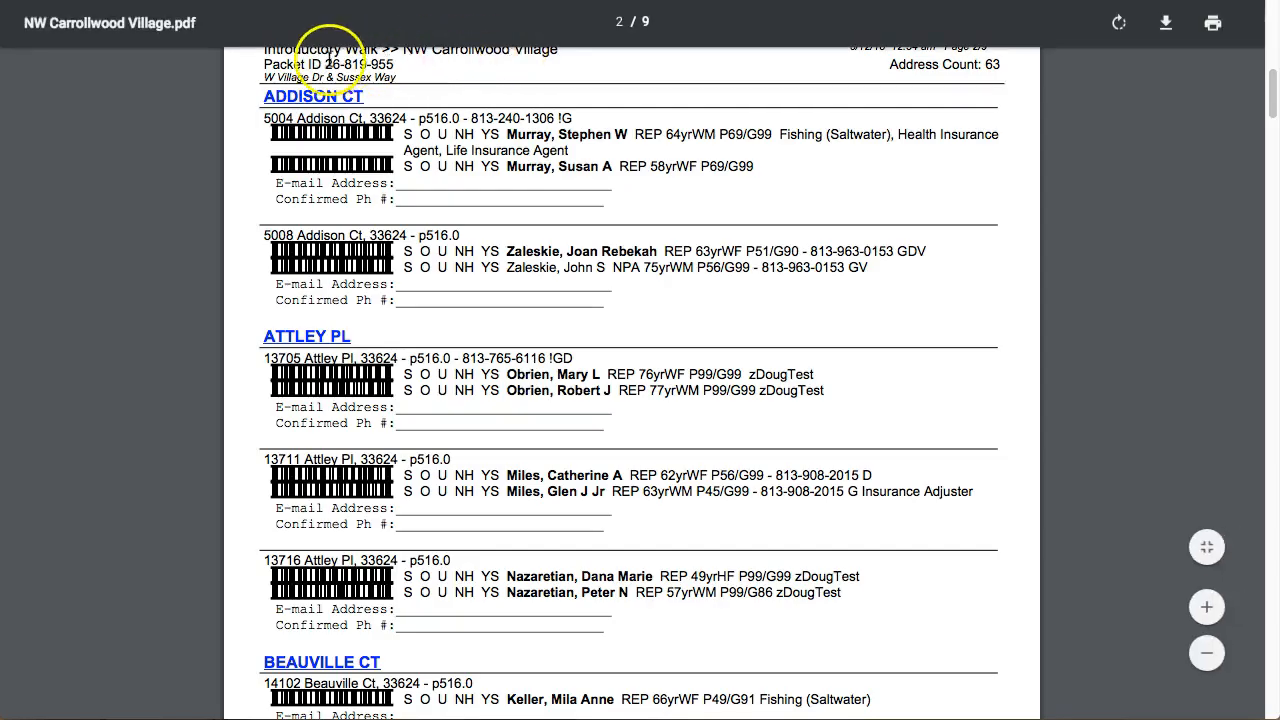
drag(324, 64, 386, 69)
key(super+c)
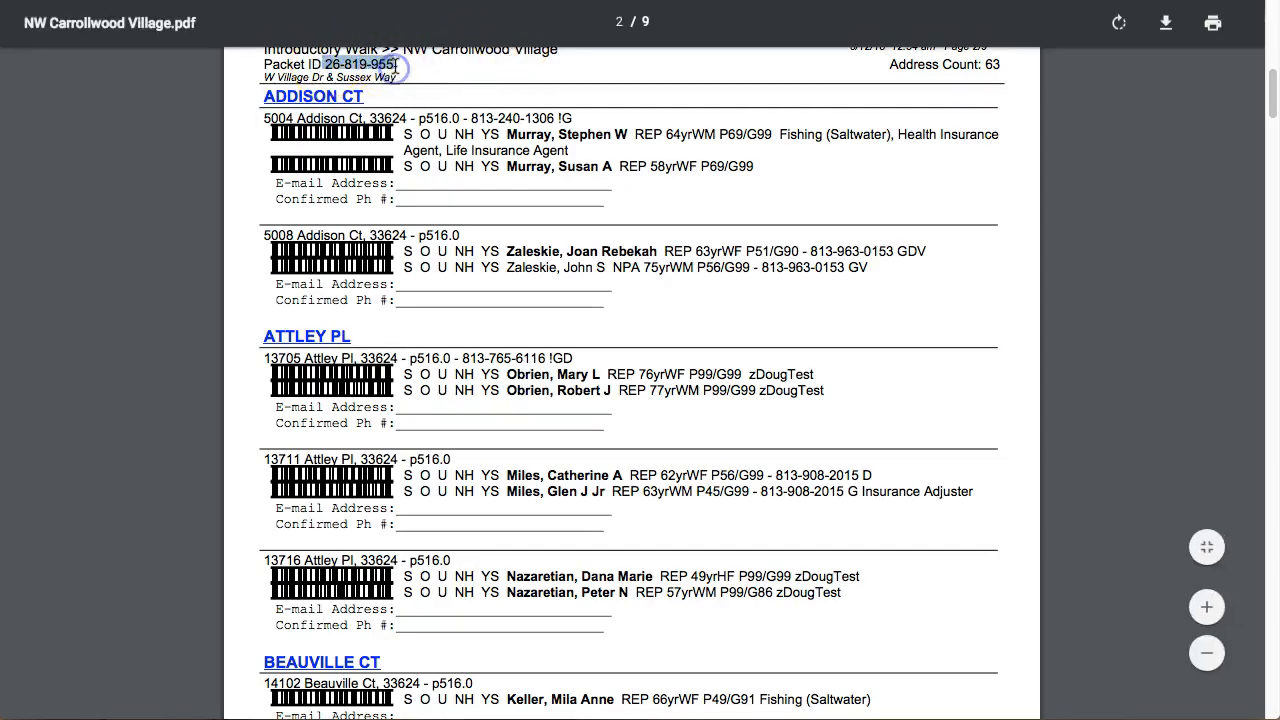
click(300, 2)
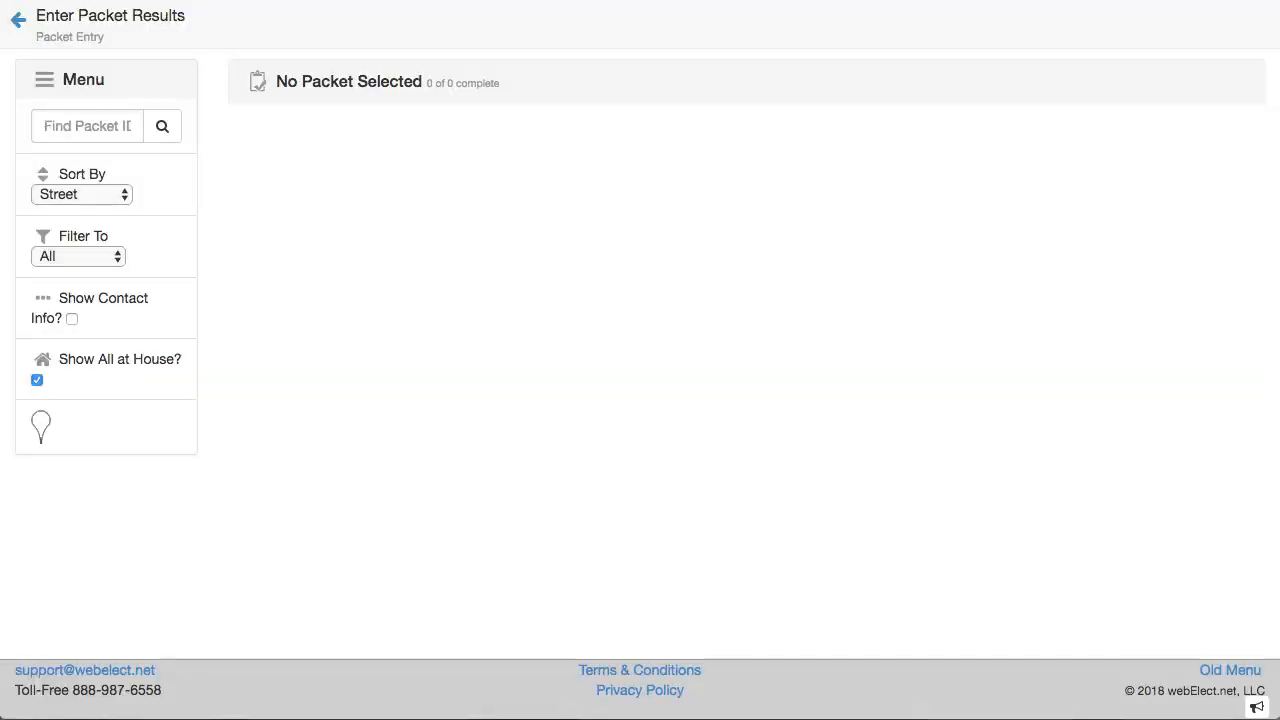
click(93, 120)
key(super+v)
click(163, 130)
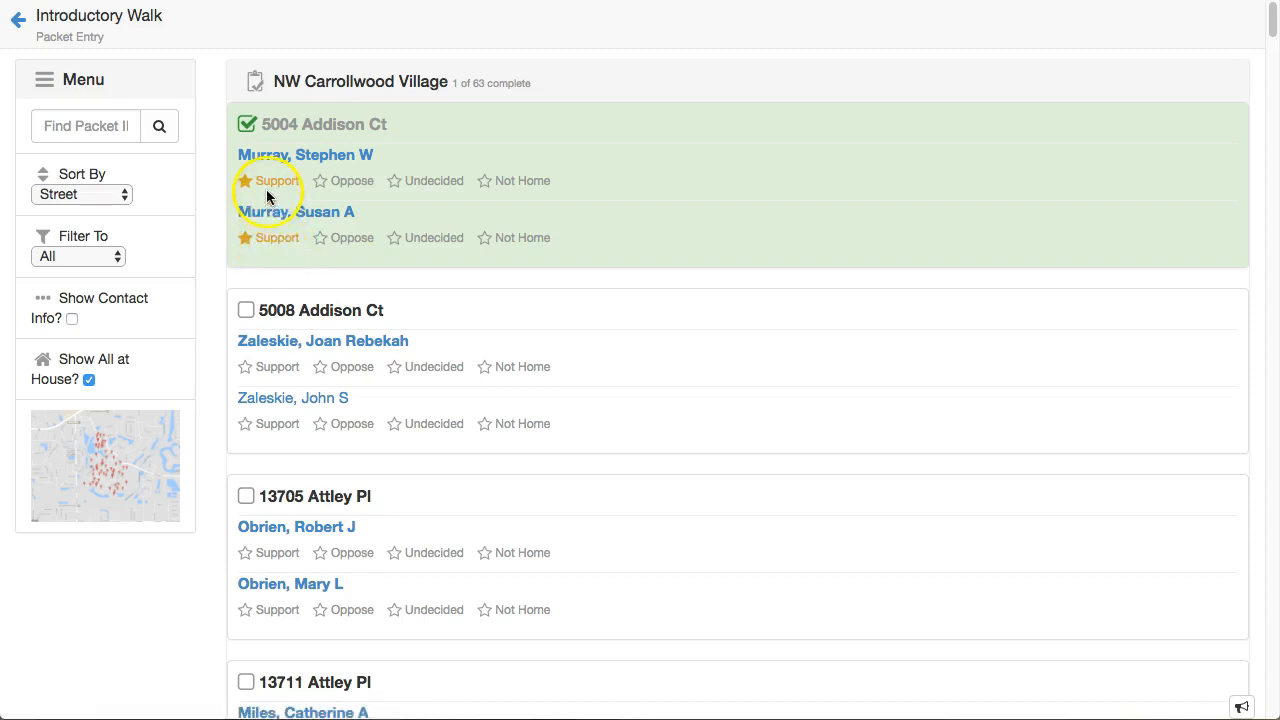
Step: Check off the second house and mark the third house's first voter as Not Home
scroll(727, 215, down, 2)
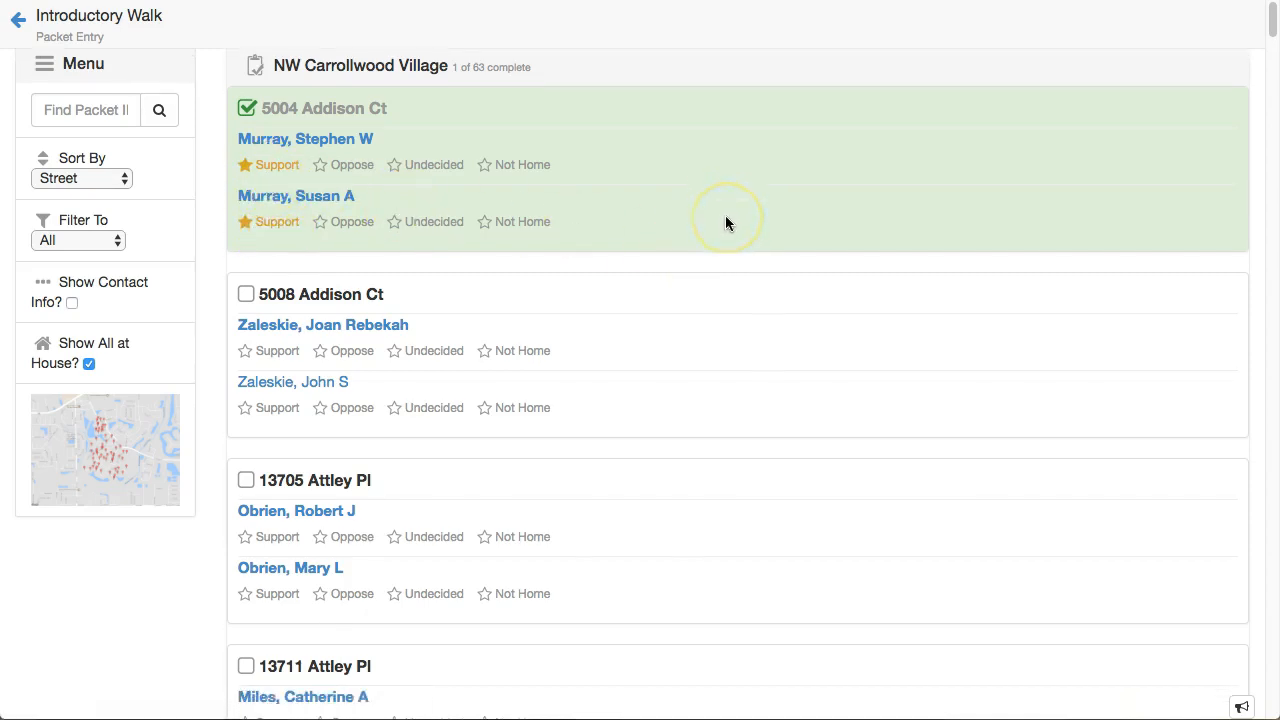
scroll(727, 222, down, 2)
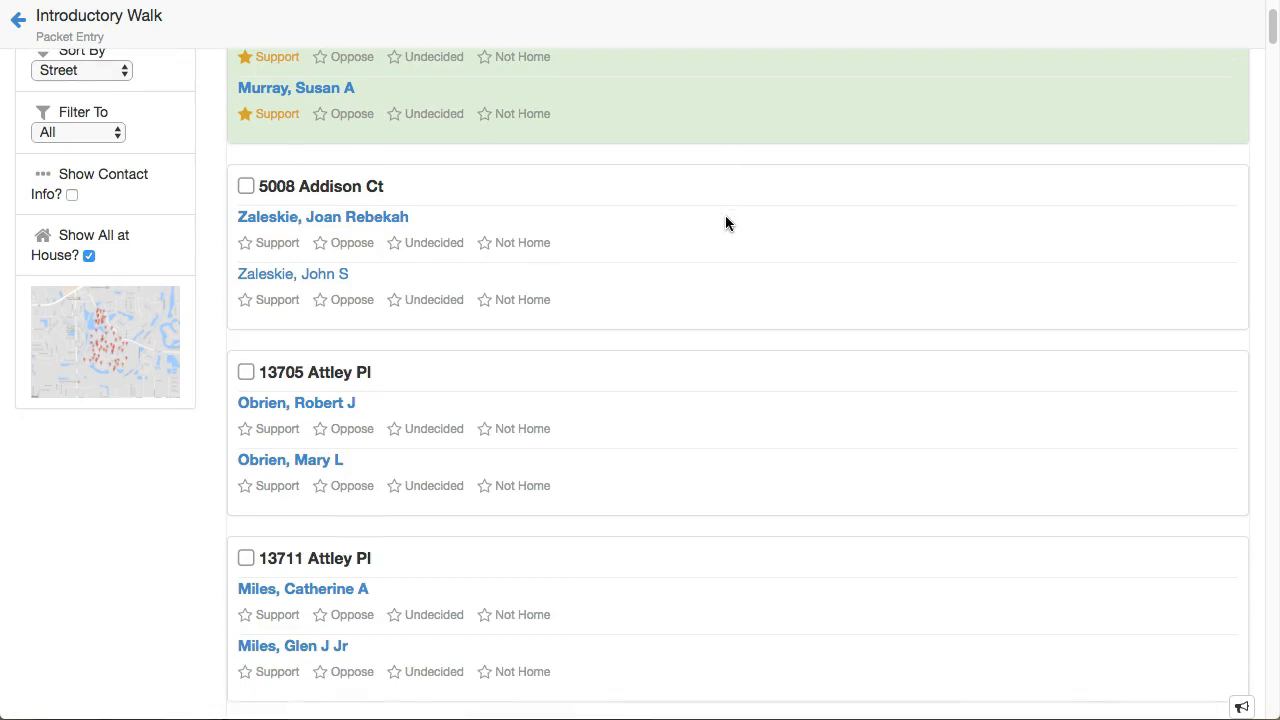
scroll(725, 222, down, 1)
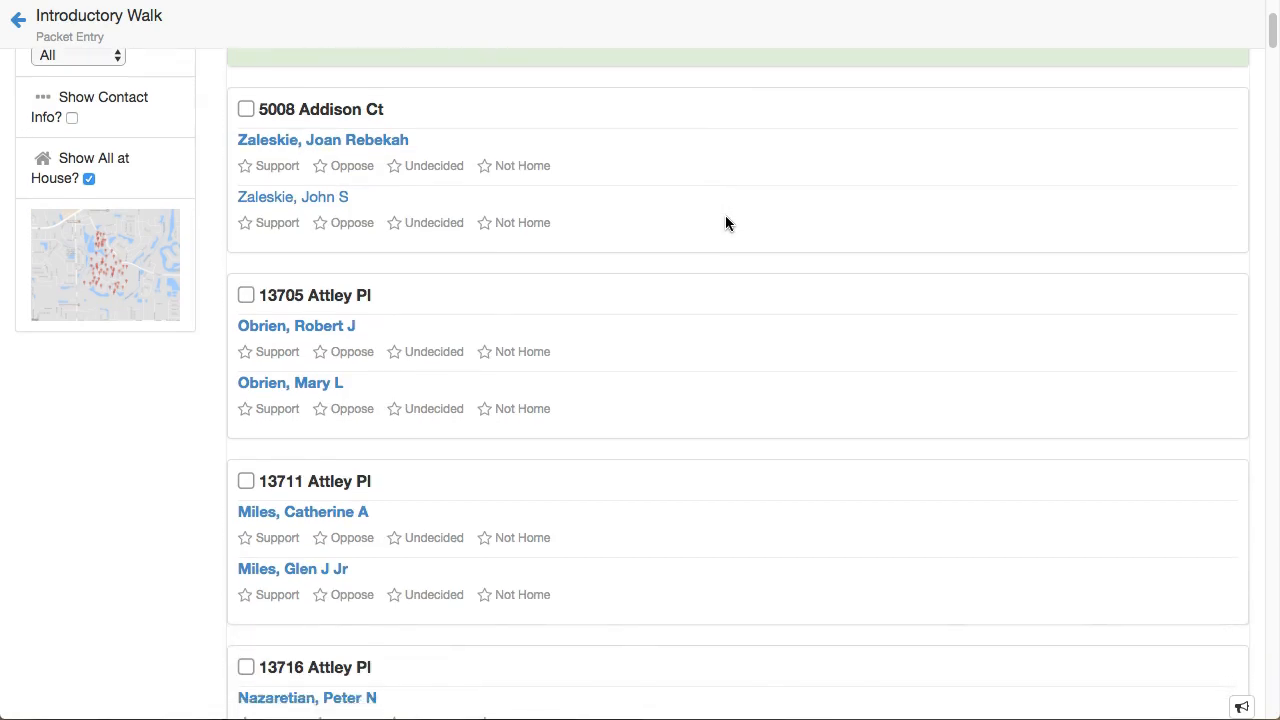
click(706, 228)
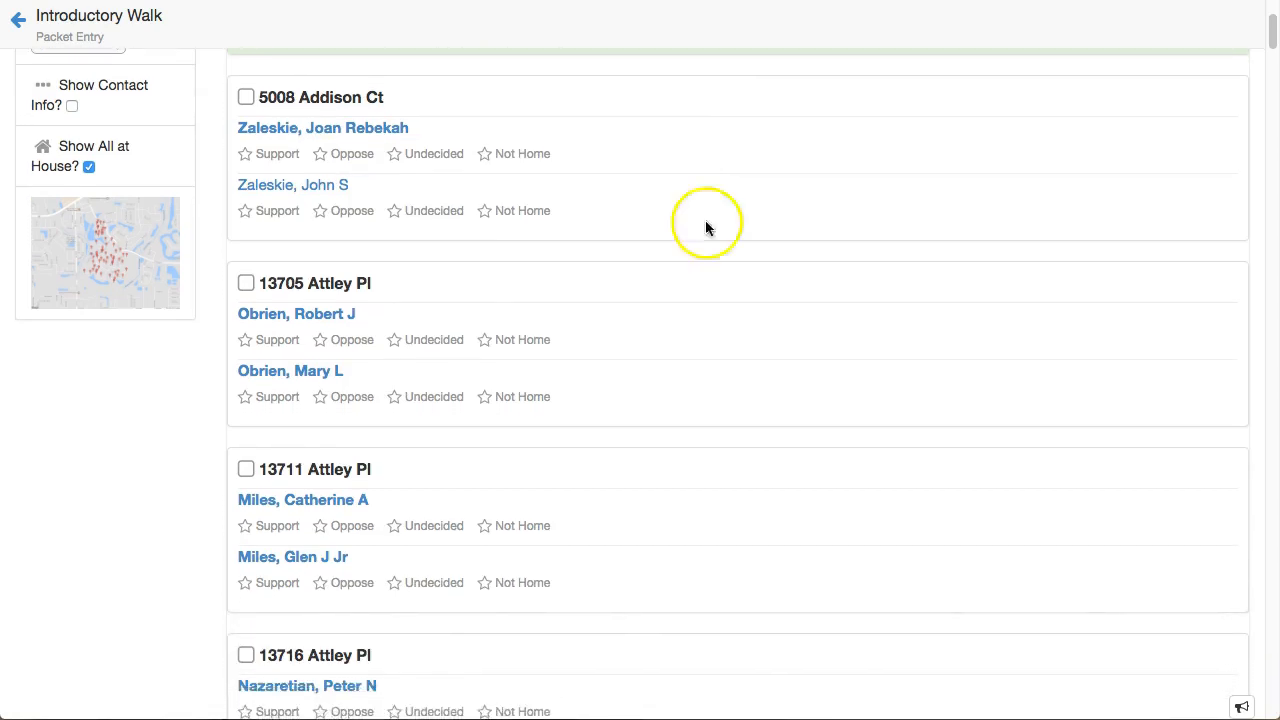
click(246, 97)
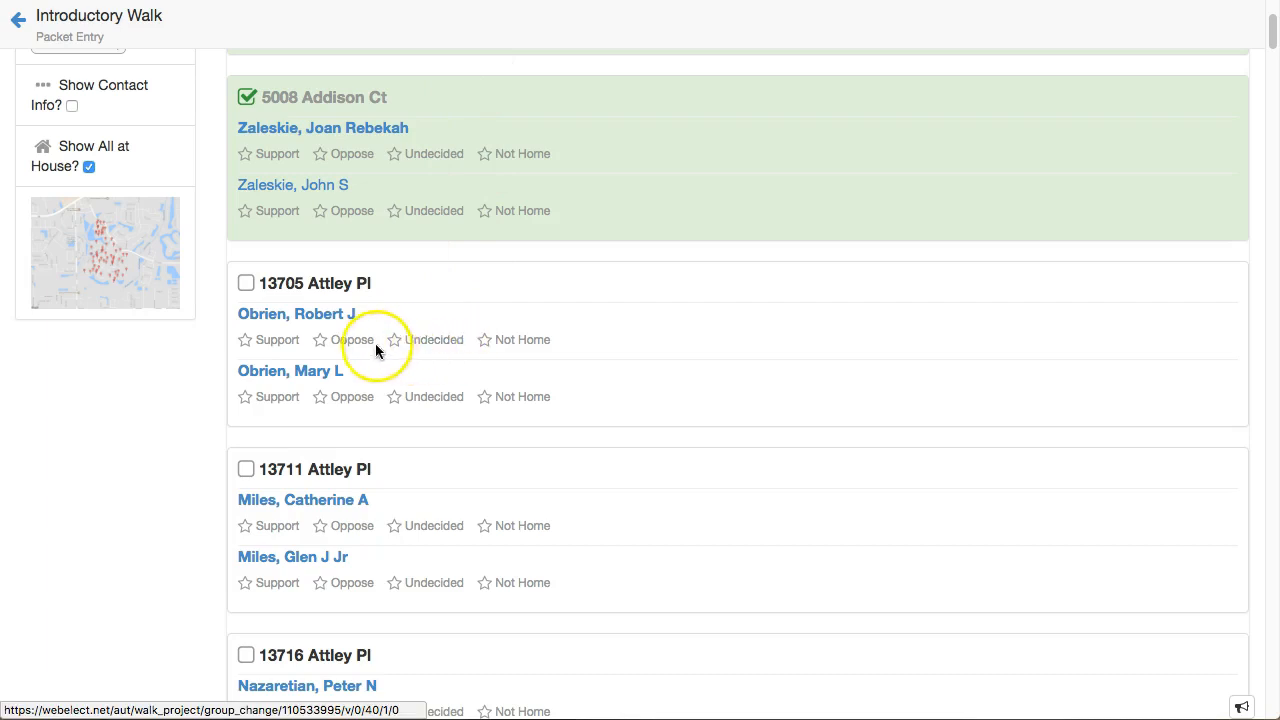
click(486, 342)
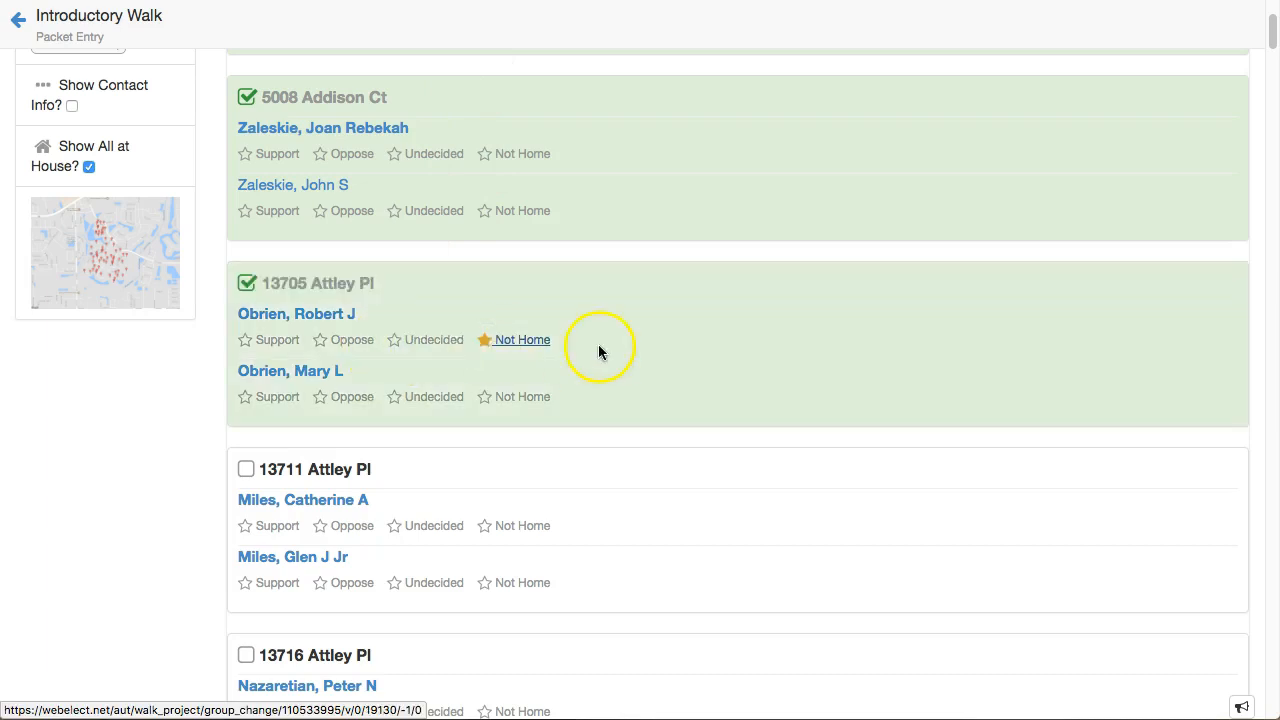
scroll(600, 352, up, 3)
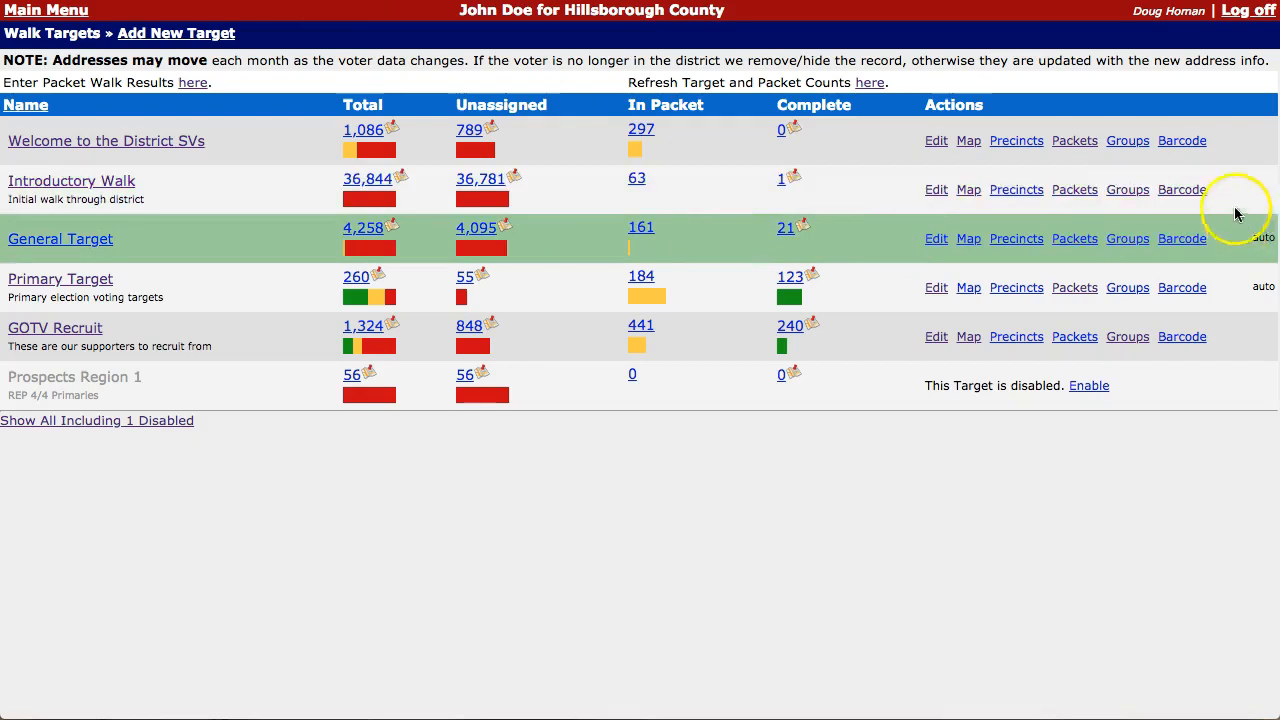
Step: Open NW Carrollwood Village's packet entry and scroll through its 4 of 63 completed results
click(1076, 191)
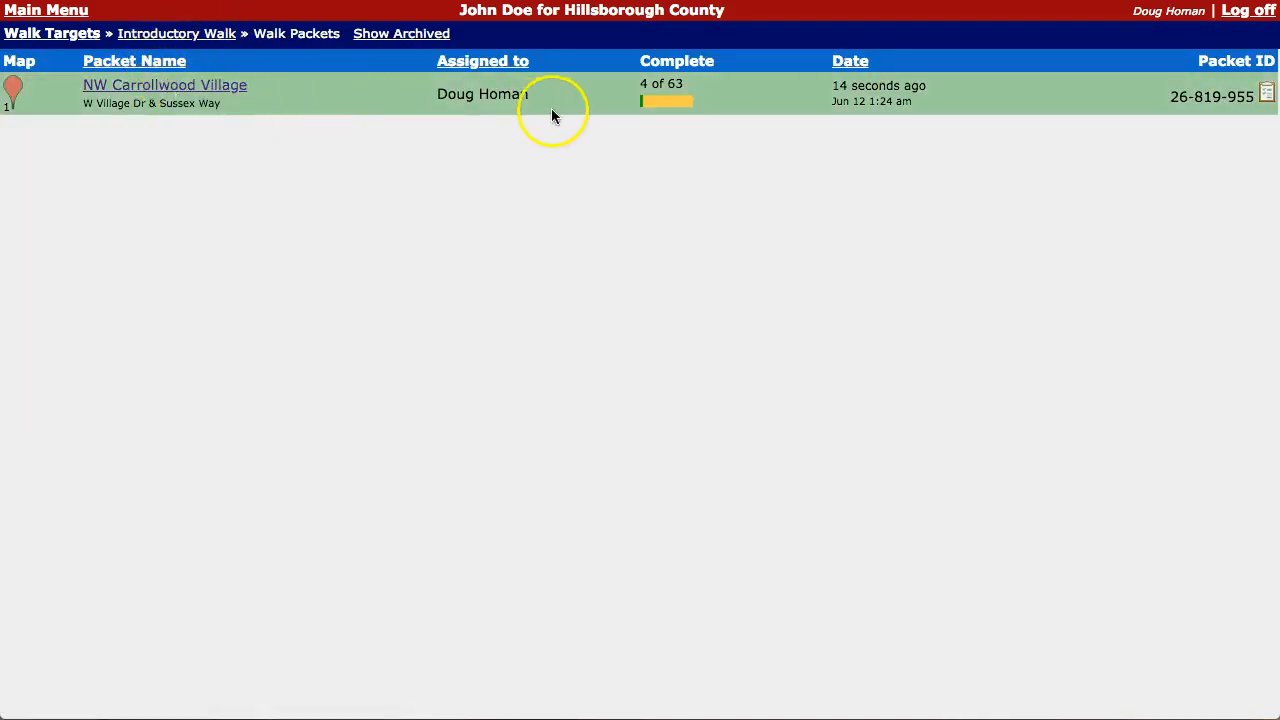
click(643, 84)
click(1267, 97)
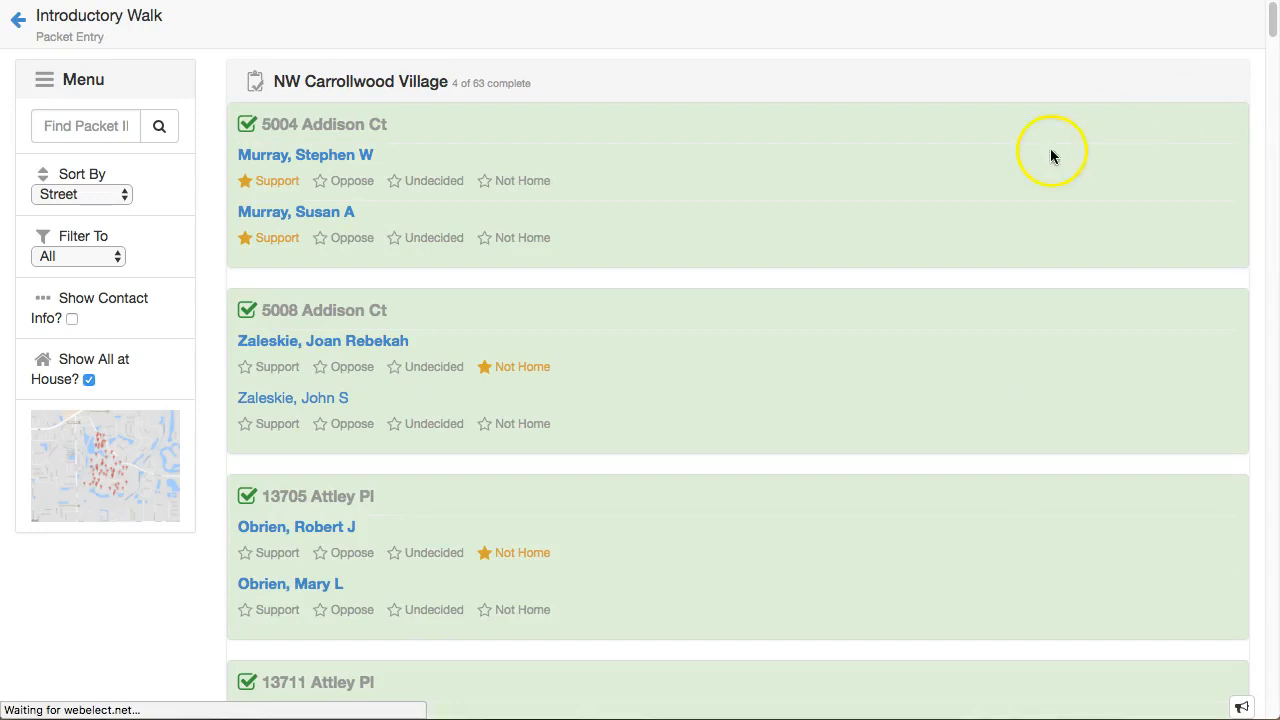
scroll(519, 200, down, 1)
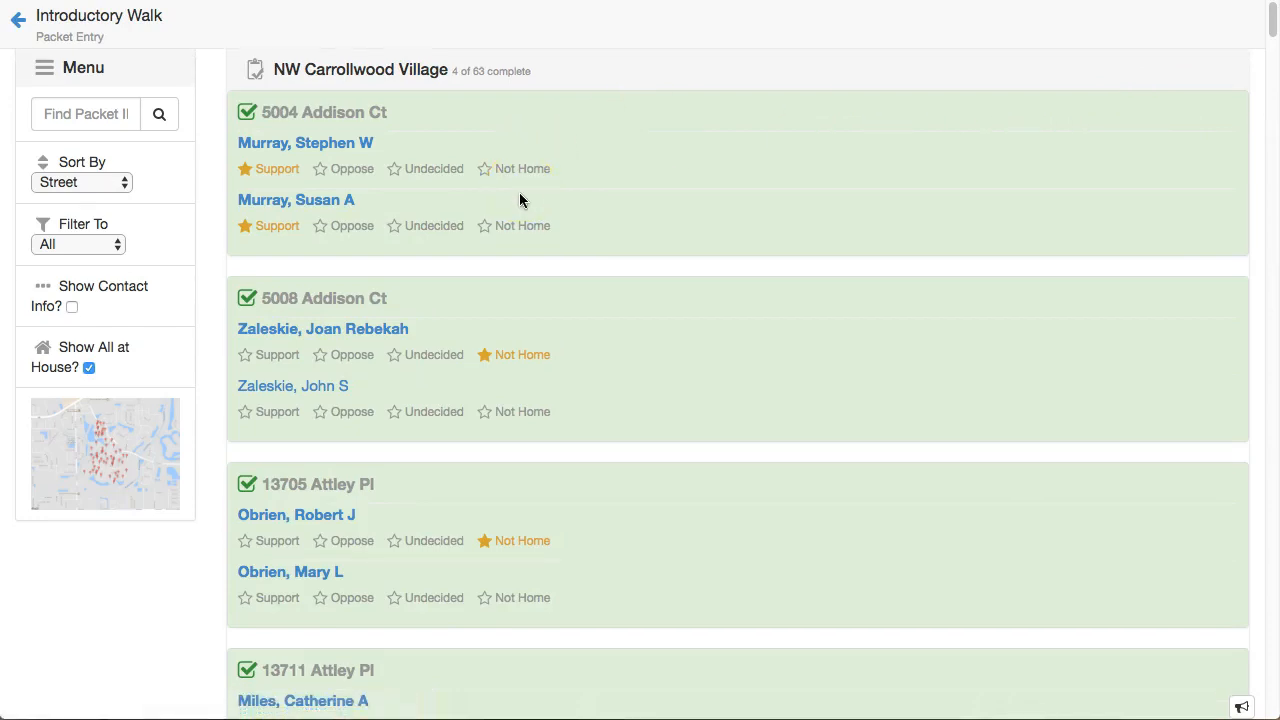
scroll(519, 200, down, 5)
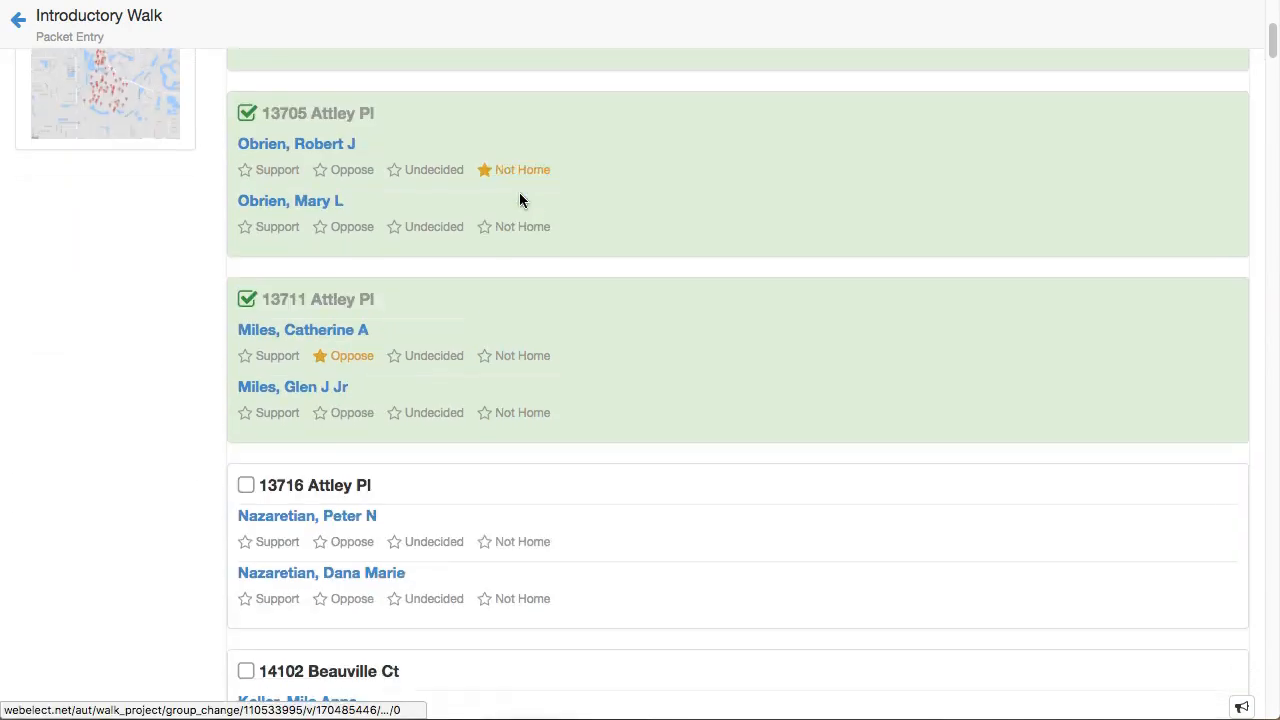
scroll(519, 200, down, 3)
scroll(519, 200, down, 2)
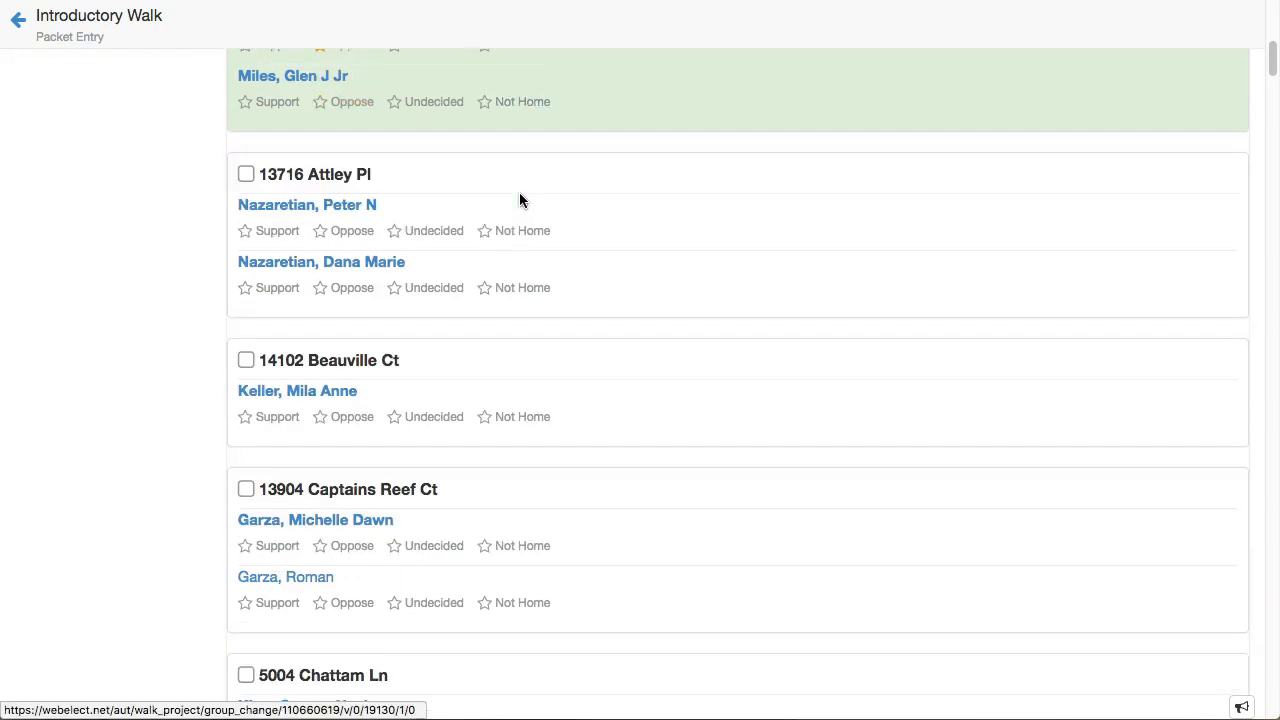